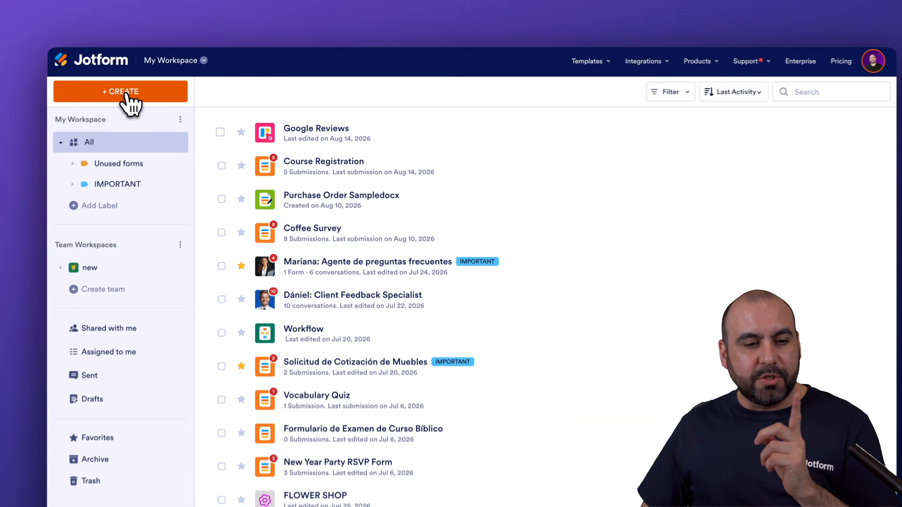
Step: Create a new website widget by searching for "reviews" and using the Google Reviews widget
{"action": "left_click", "coordinate": [140, 85]}
{"action": "left_click", "coordinate": [672, 338]}
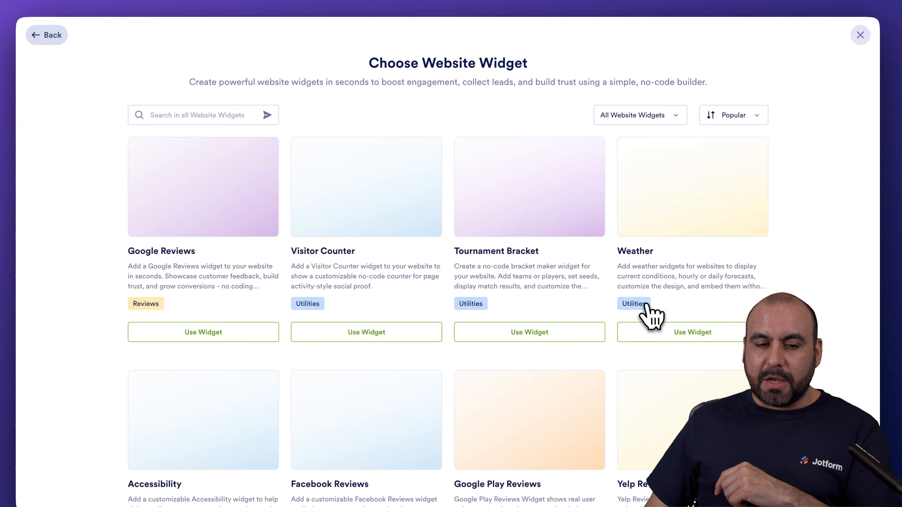
{"action": "type", "text": "revie"}
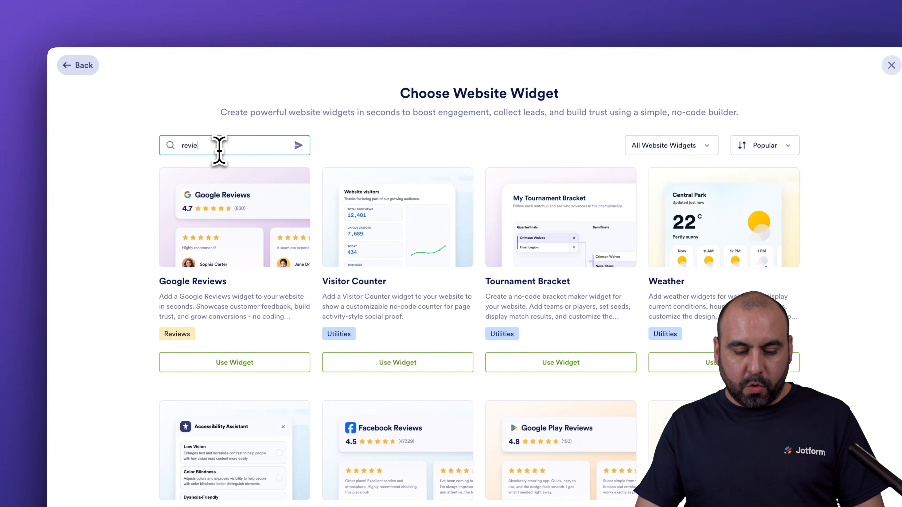
{"action": "key", "text": "Return"}
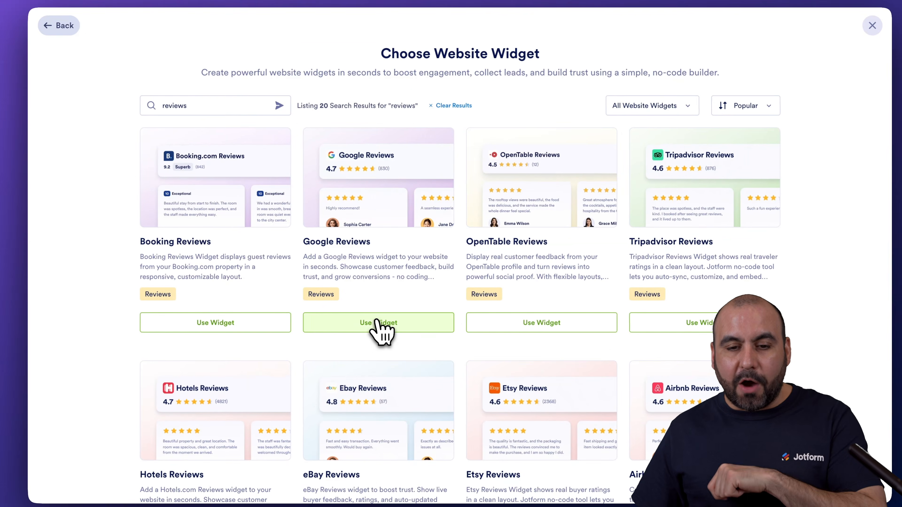
{"action": "left_click", "coordinate": [382, 307]}
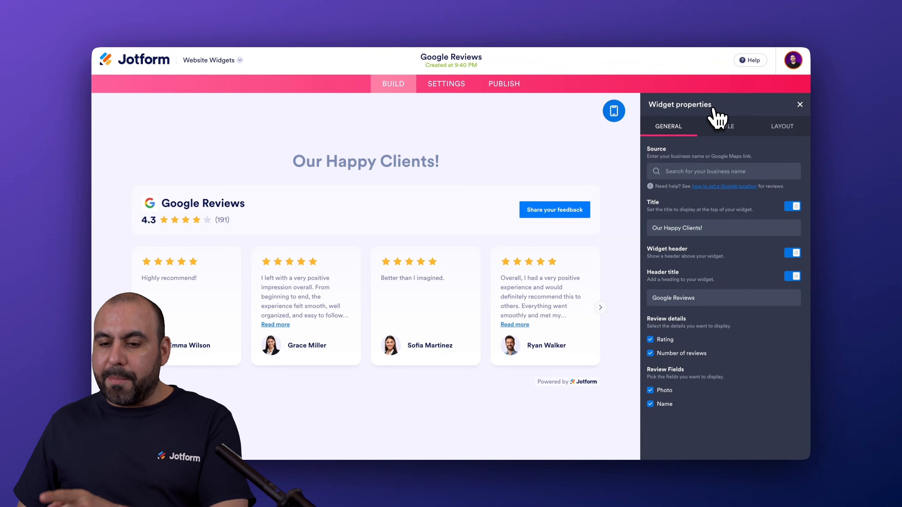
Step: Turn off the title shown above the reviews in the widget's general properties
{"action": "left_click", "coordinate": [704, 128]}
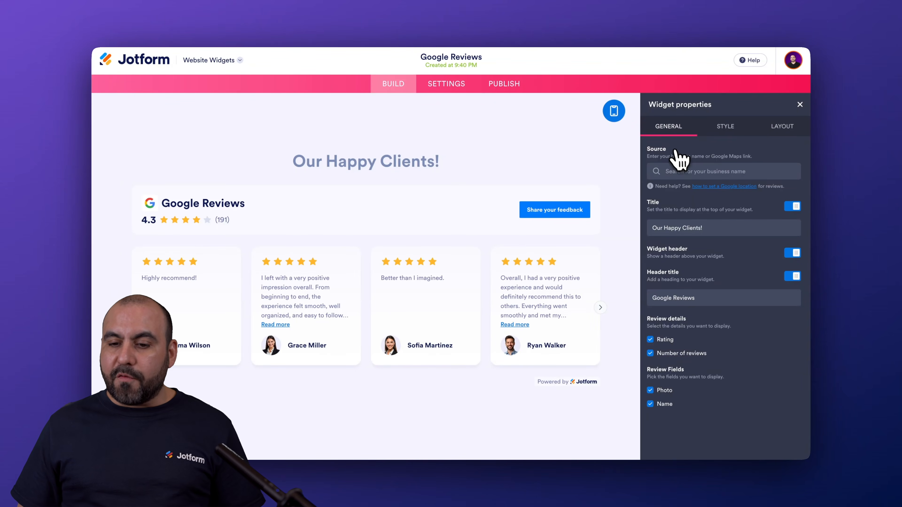
{"action": "left_click", "coordinate": [700, 172]}
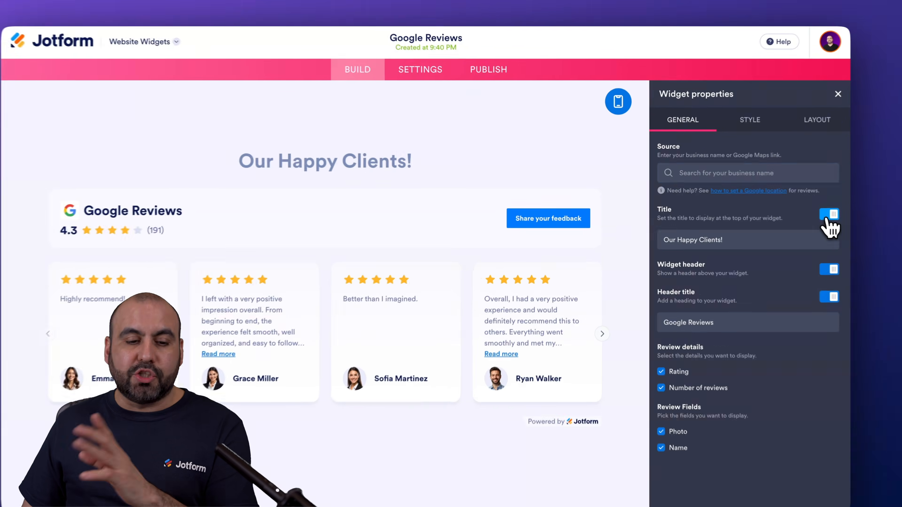
{"action": "left_click", "coordinate": [792, 206]}
{"action": "left_click", "coordinate": [831, 217]}
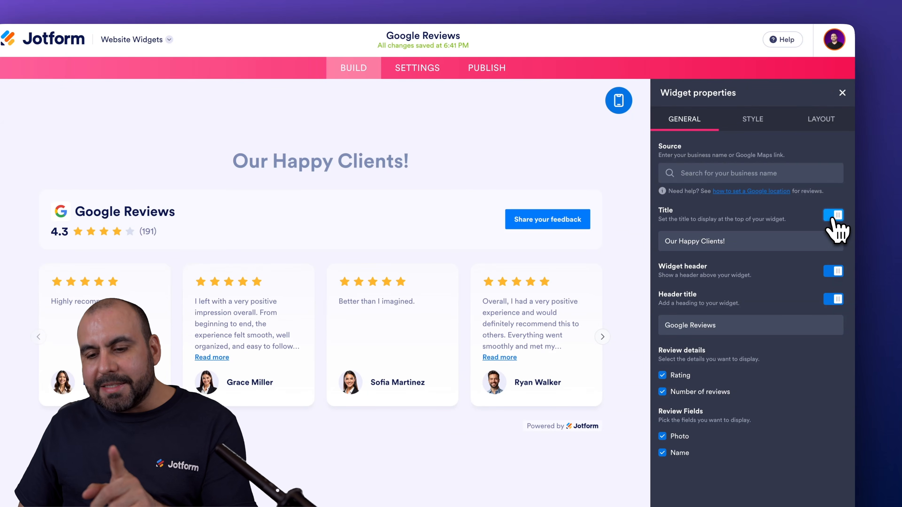
{"action": "left_click", "coordinate": [833, 215]}
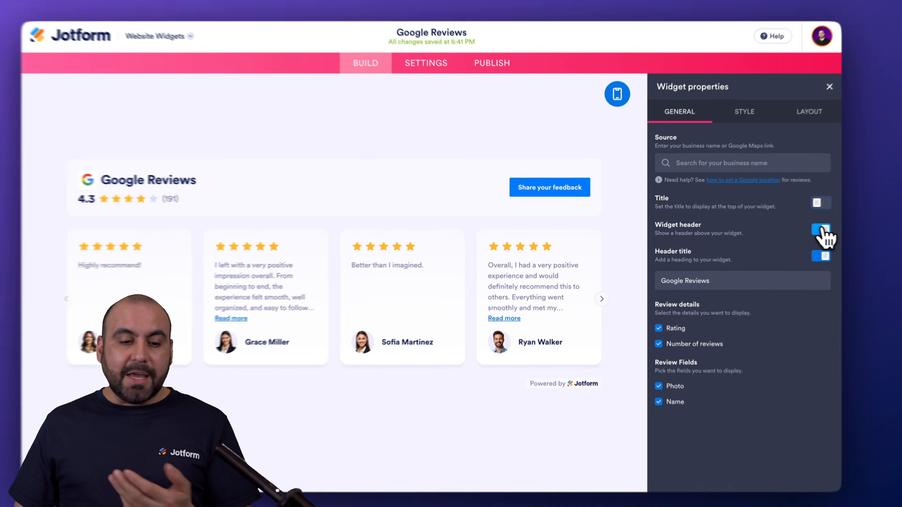
Step: Hide the widget header and show it again, and place the cursor in the header title text
{"action": "left_click", "coordinate": [822, 230]}
{"action": "left_click", "coordinate": [819, 203]}
{"action": "left_click", "coordinate": [819, 202]}
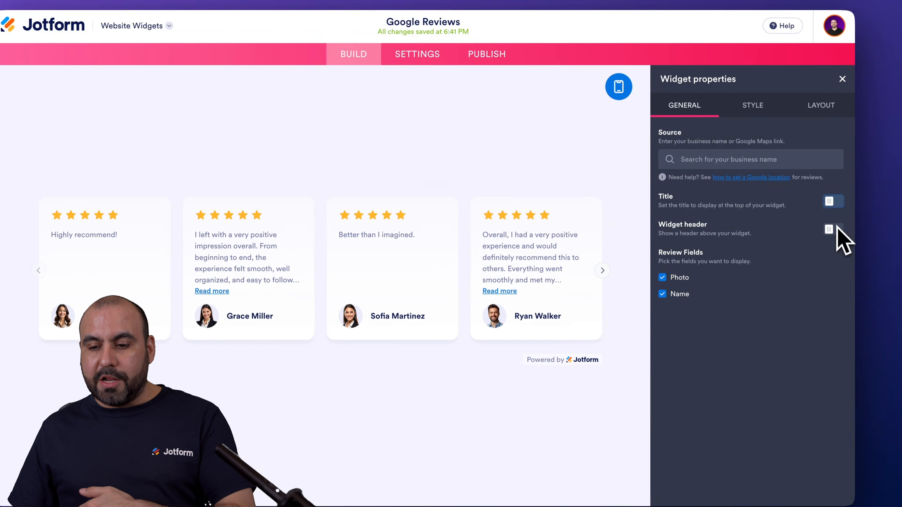
{"action": "left_click", "coordinate": [835, 229]}
{"action": "left_click", "coordinate": [715, 283]}
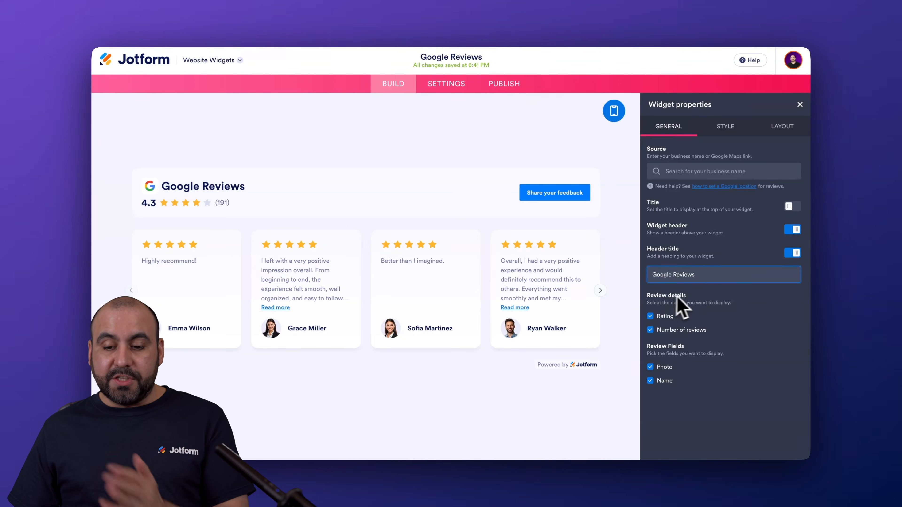
Step: Hide and show again the rating, the number of reviews and the reviewer names in the widget
{"action": "left_click", "coordinate": [652, 316]}
{"action": "left_click", "coordinate": [651, 317]}
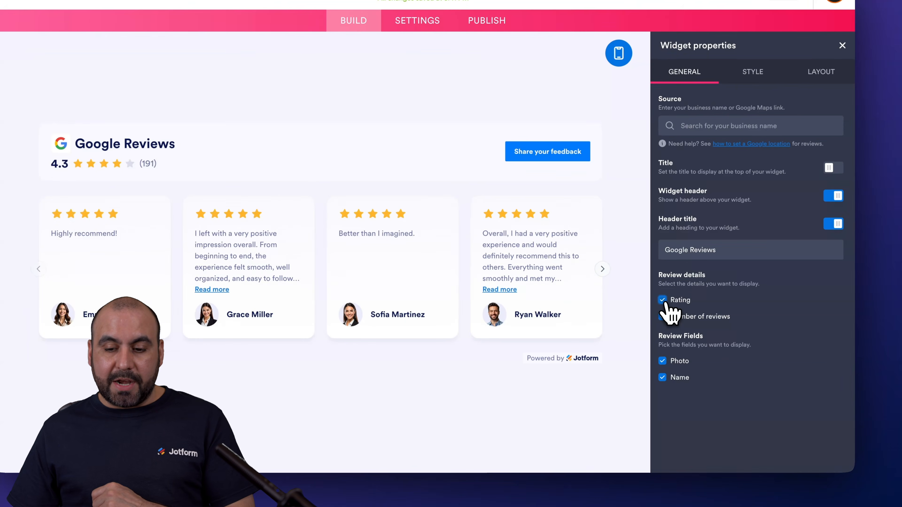
{"action": "left_click", "coordinate": [663, 317]}
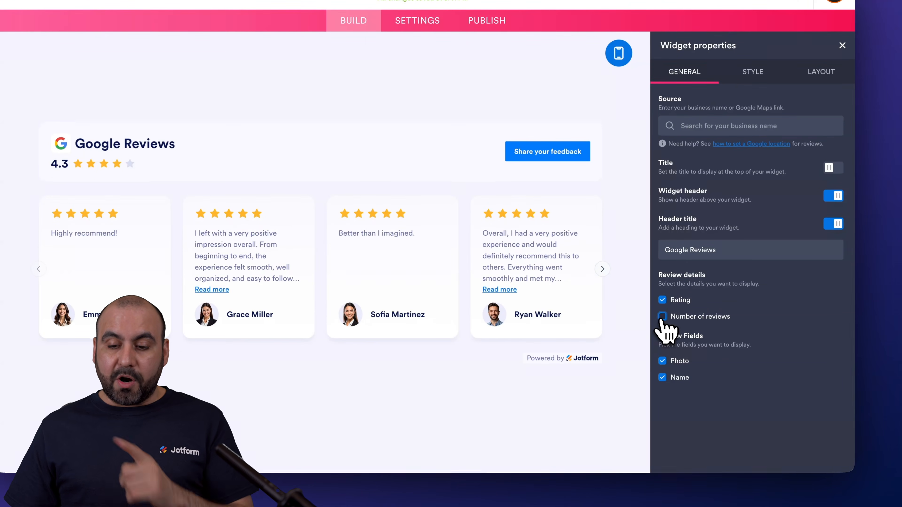
{"action": "left_click", "coordinate": [662, 316]}
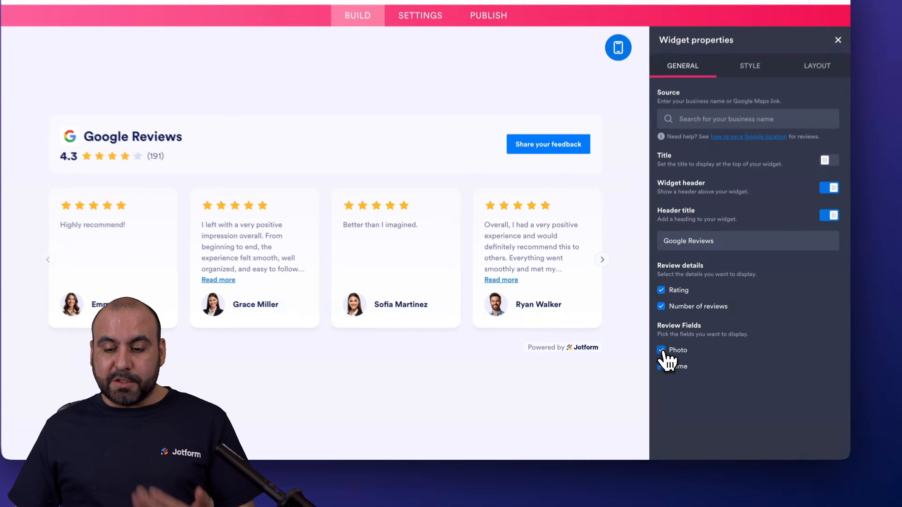
{"action": "left_click", "coordinate": [663, 365]}
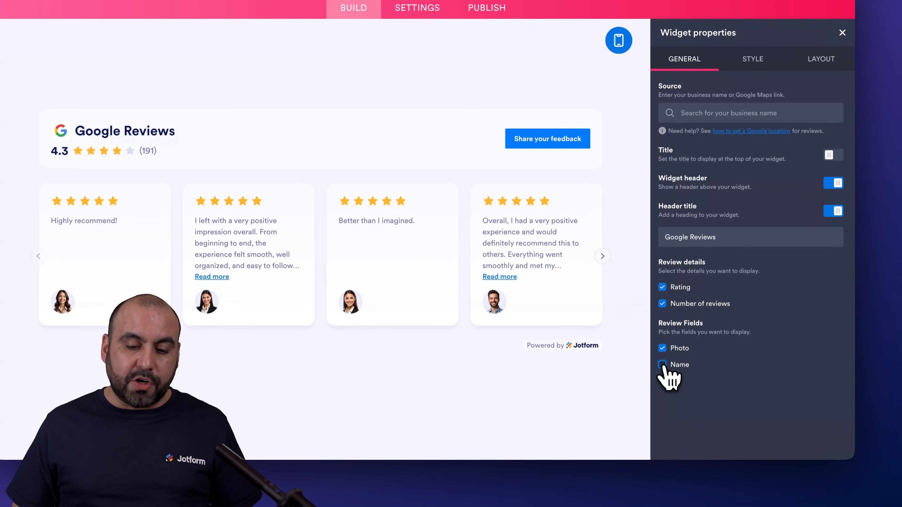
{"action": "left_click", "coordinate": [663, 365]}
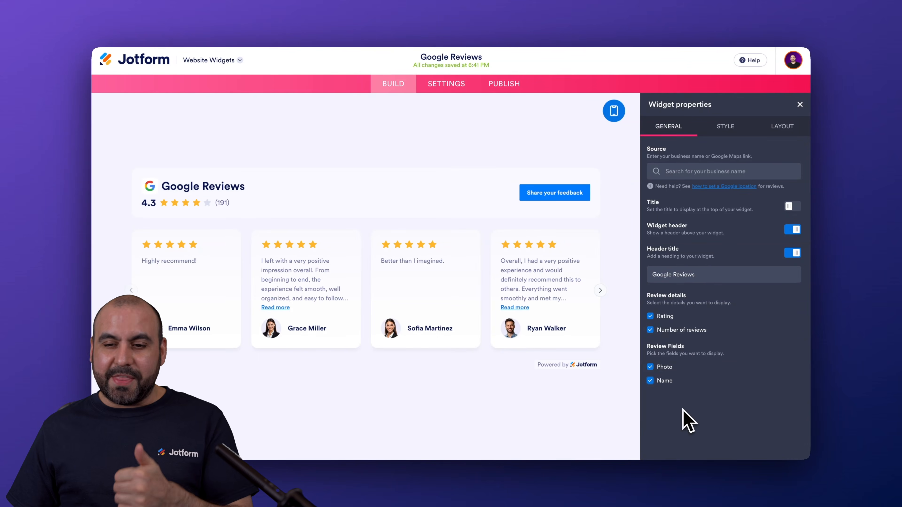
Step: Try the dark theme in the widget's style properties and turn it back off
{"action": "left_click", "coordinate": [727, 128]}
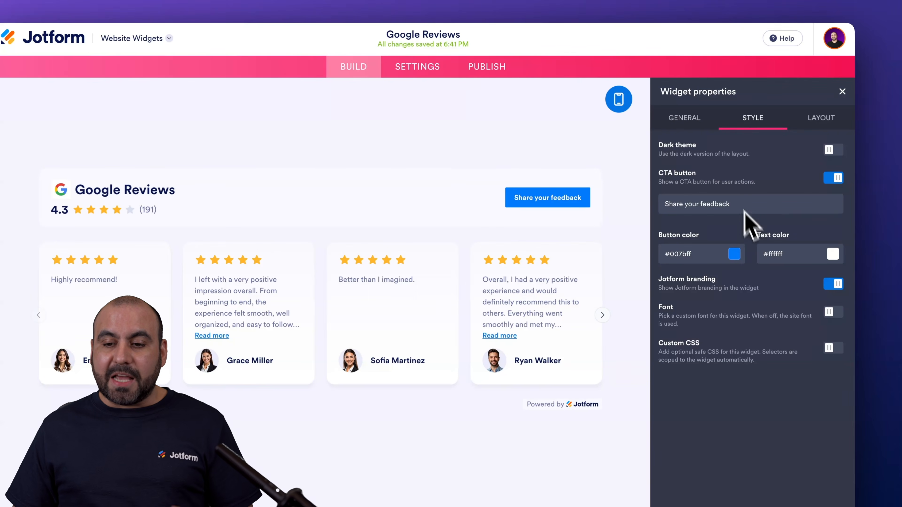
{"action": "left_click", "coordinate": [834, 149]}
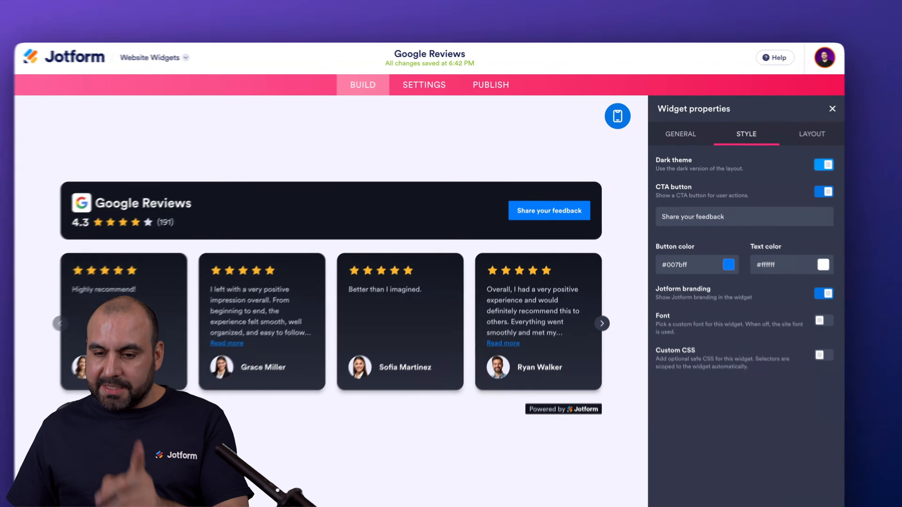
{"action": "left_click", "coordinate": [793, 153]}
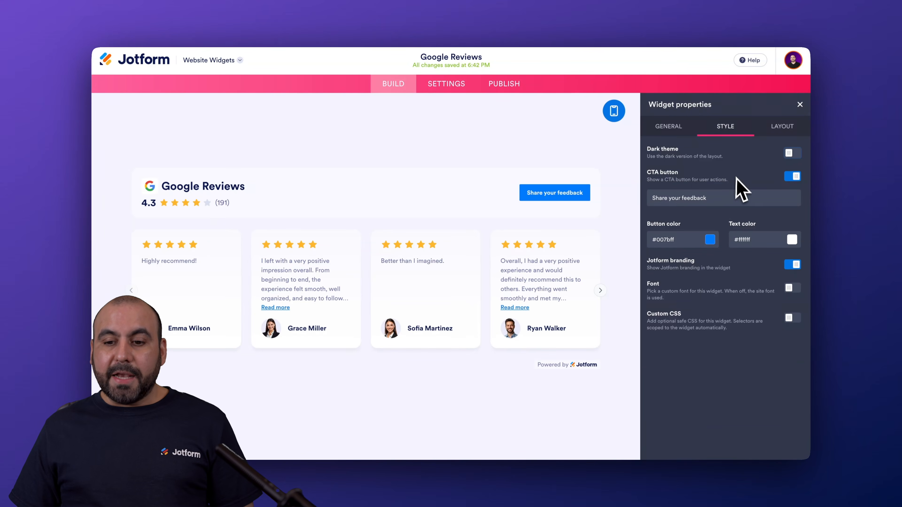
Step: Replace the CTA button's text with "make a review"
{"action": "left_click", "coordinate": [656, 198]}
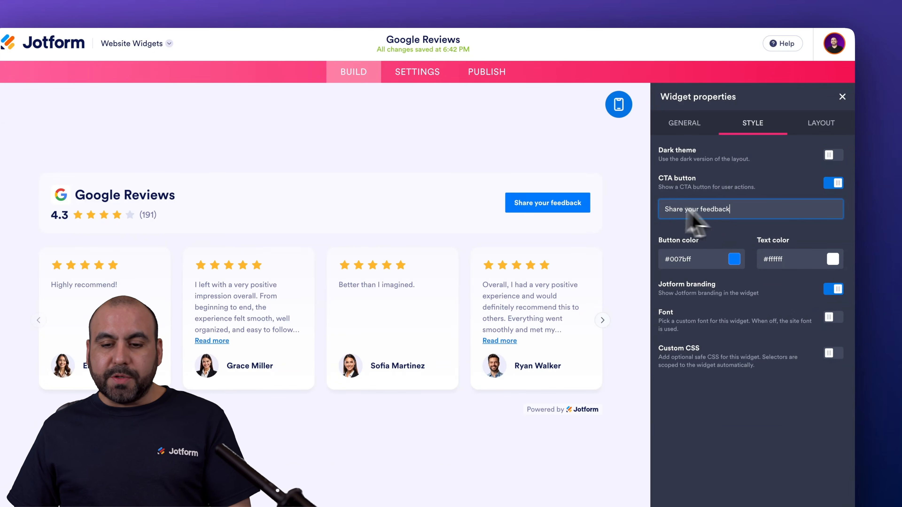
{"action": "triple_click", "coordinate": [743, 212]}
{"action": "type", "text": "m"}
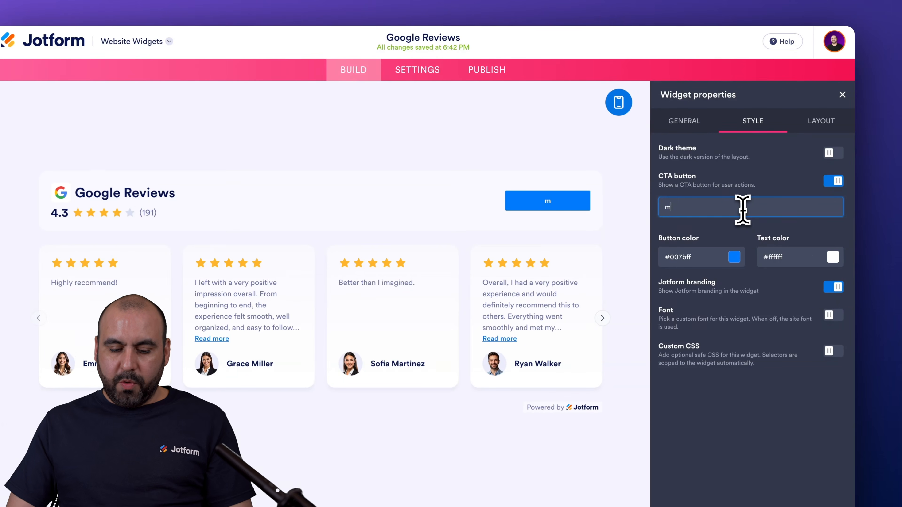
{"action": "type", "text": "ake a rev"}
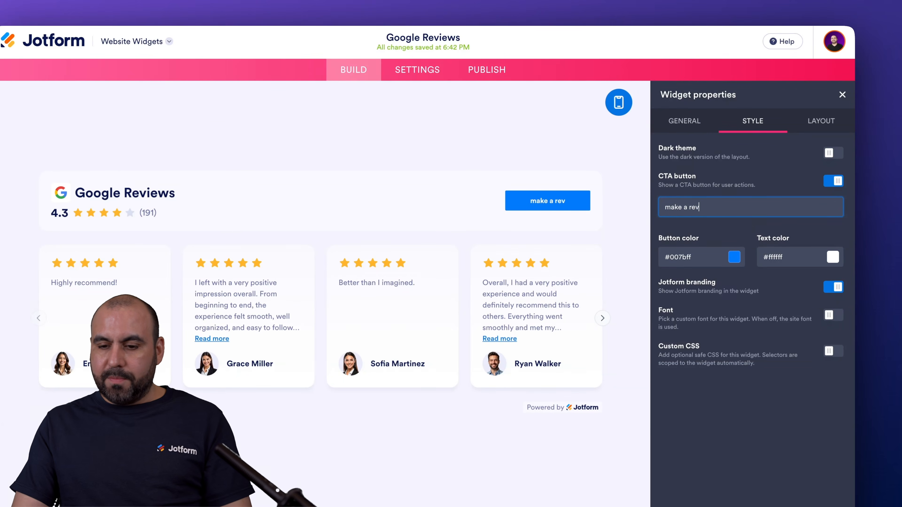
{"action": "type", "text": "iew"}
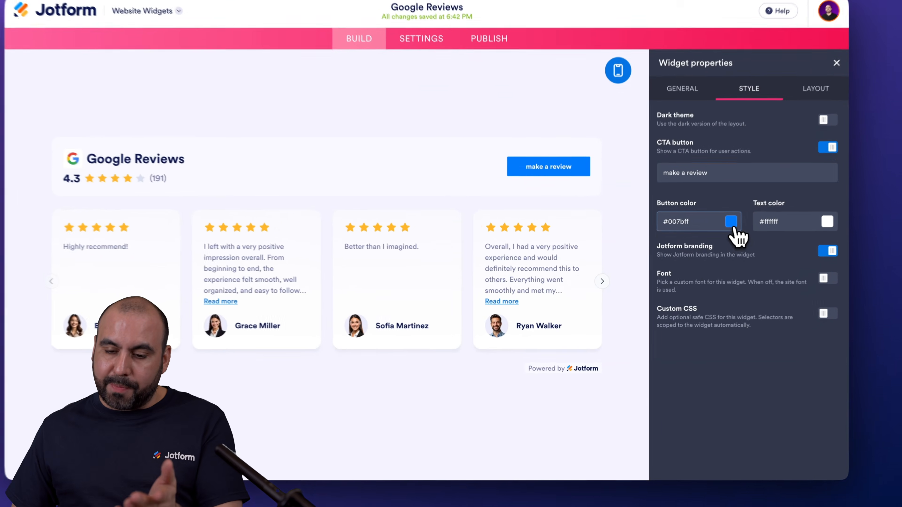
Step: Change the CTA button's color to purple #9a00ff
{"action": "left_click", "coordinate": [710, 239]}
{"action": "left_click", "coordinate": [682, 318]}
{"action": "left_click_drag", "start_coordinate": [699, 313], "coordinate": [706, 317]}
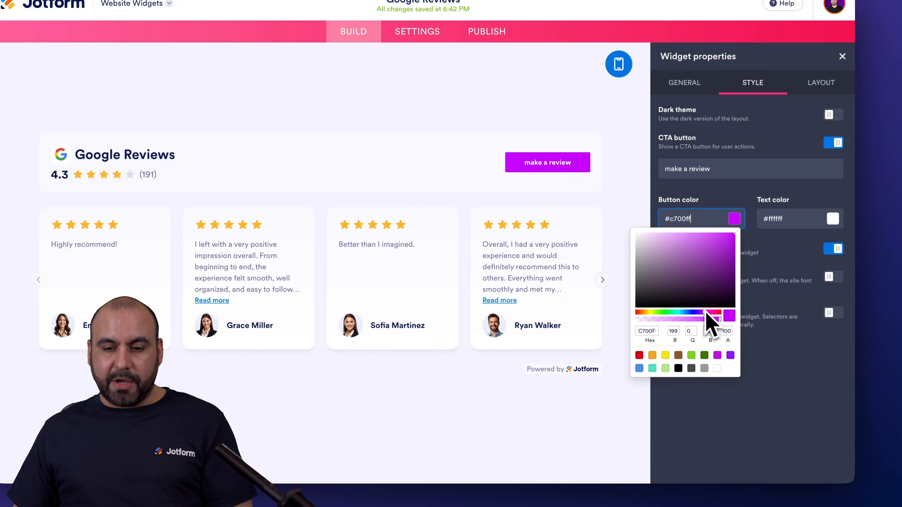
{"action": "left_click", "coordinate": [702, 313]}
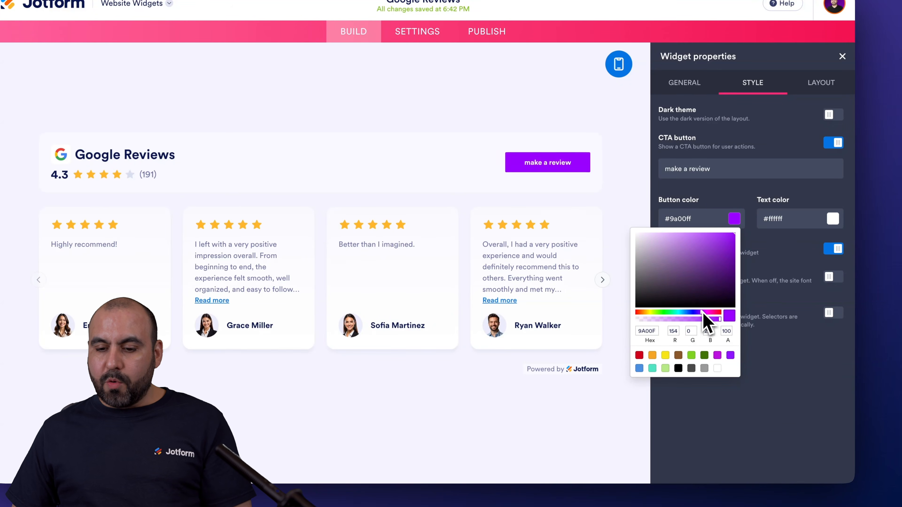
{"action": "left_click", "coordinate": [772, 363]}
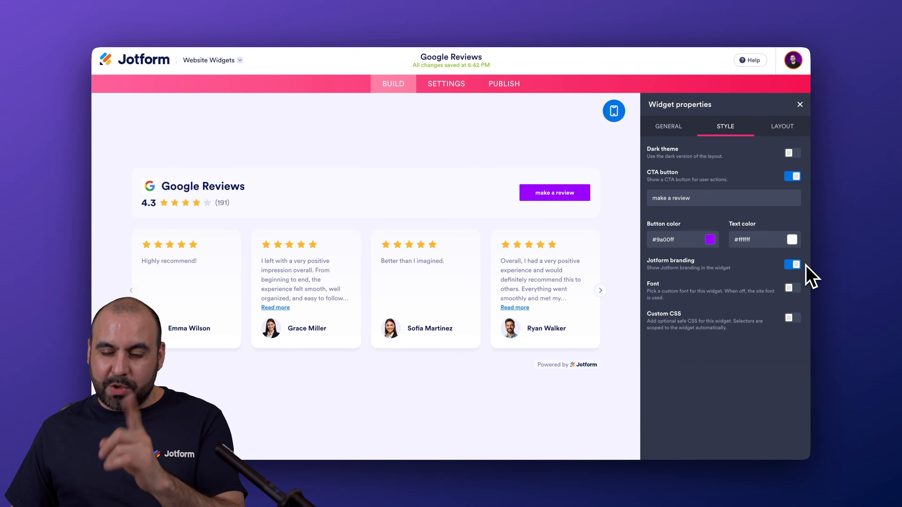
Step: Turn on the custom font option for the widget, leaving Site font selected
{"action": "left_click", "coordinate": [792, 288]}
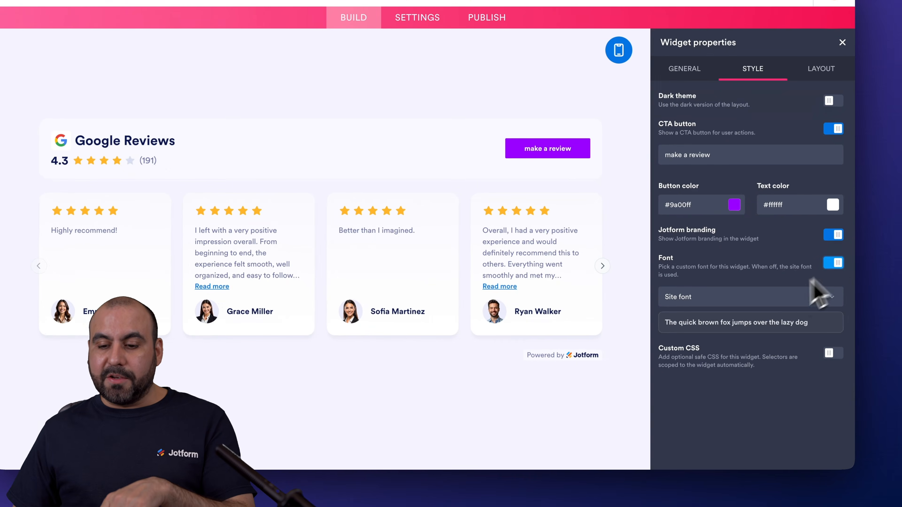
{"action": "left_click", "coordinate": [816, 295]}
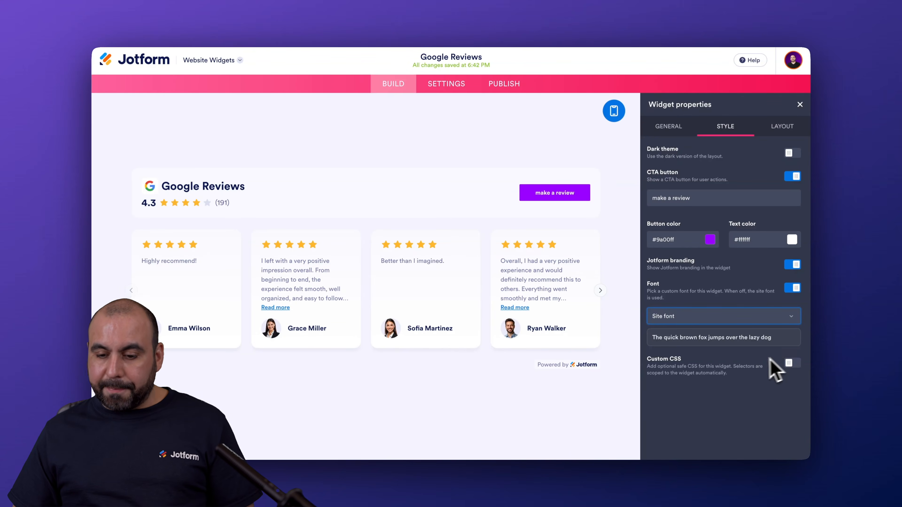
Step: Enable custom CSS for the widget, view its code editor, and disable it again
{"action": "left_click", "coordinate": [791, 363]}
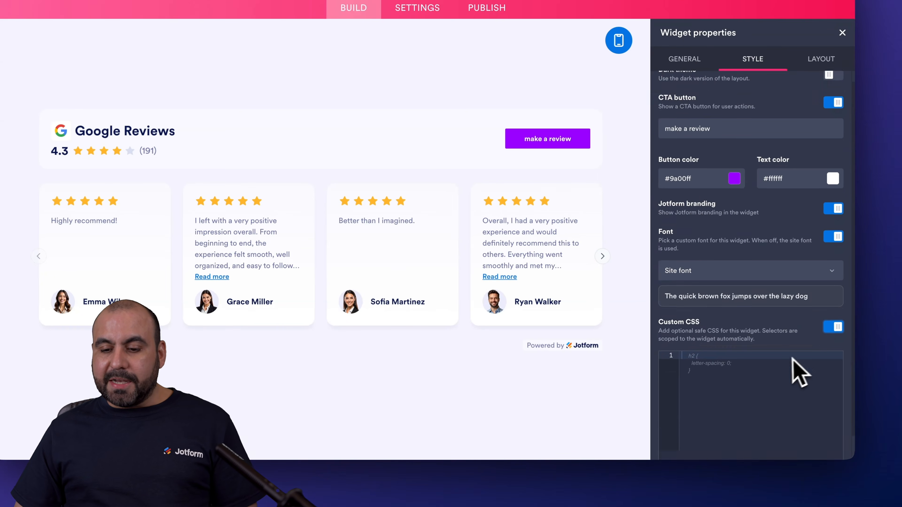
{"action": "scroll", "coordinate": [799, 374], "scroll_direction": "down", "scroll_amount": 1}
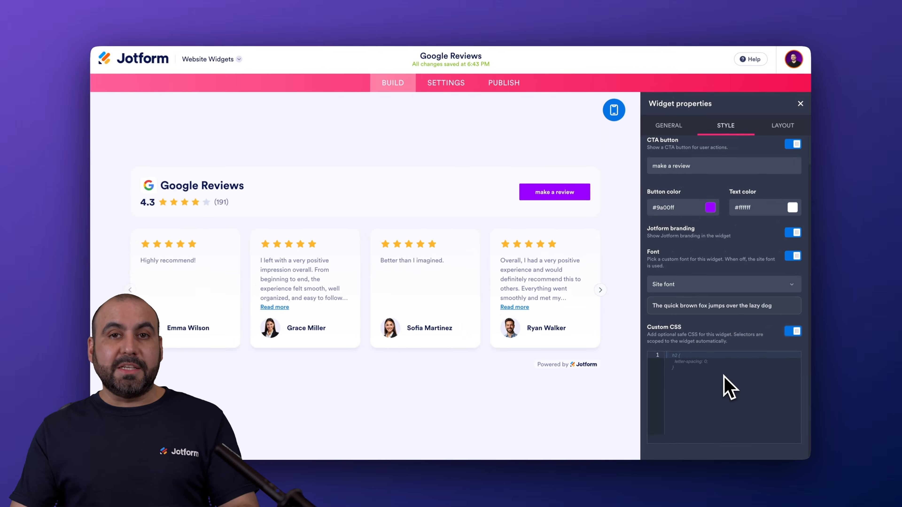
{"action": "left_click", "coordinate": [795, 334]}
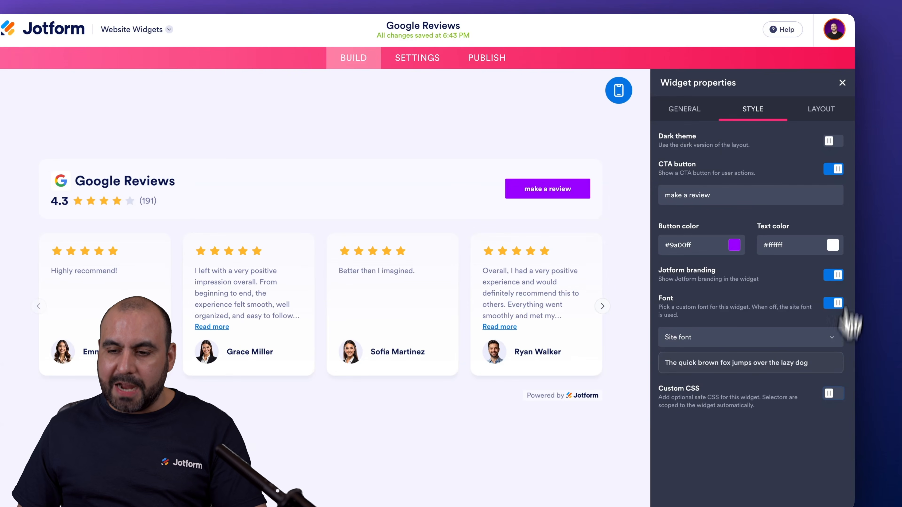
Step: Open the layout properties and browse through the sample reviews in the Carousel layout
{"action": "left_click", "coordinate": [823, 116]}
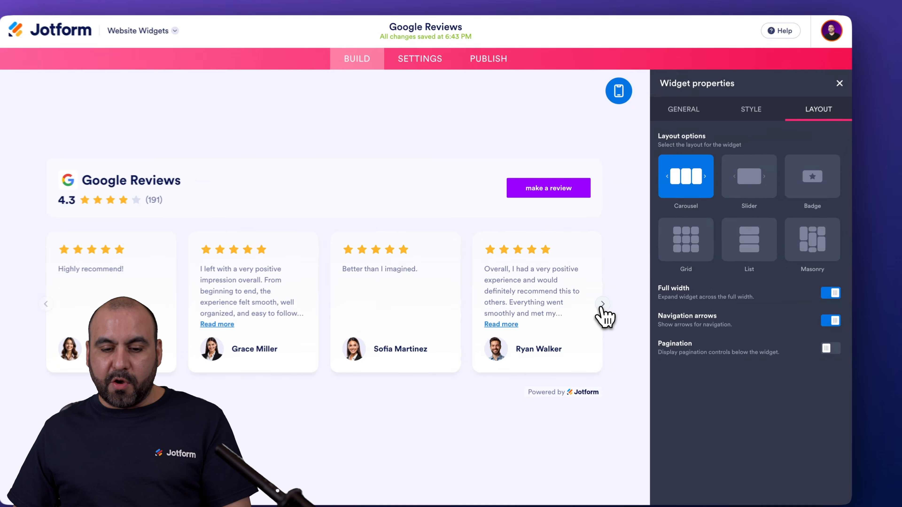
{"action": "left_click", "coordinate": [601, 291]}
{"action": "left_click", "coordinate": [601, 291]}
{"action": "left_click", "coordinate": [602, 306]}
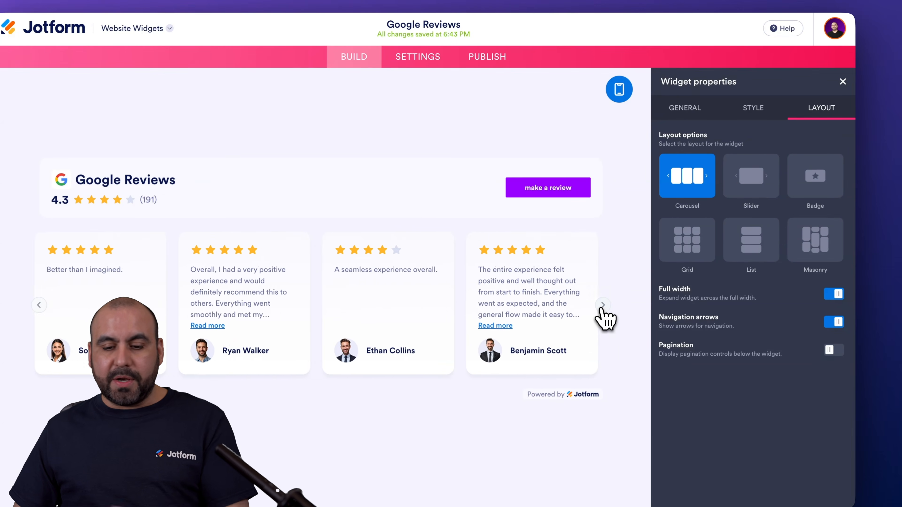
{"action": "left_click", "coordinate": [603, 305]}
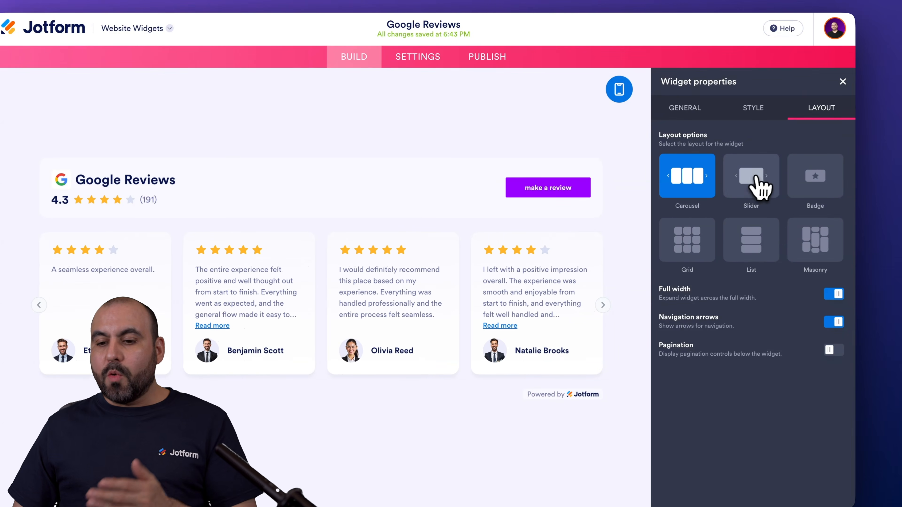
Step: Try the Slider layout and browse through its sample reviews
{"action": "left_click", "coordinate": [757, 184]}
{"action": "left_click", "coordinate": [603, 305]}
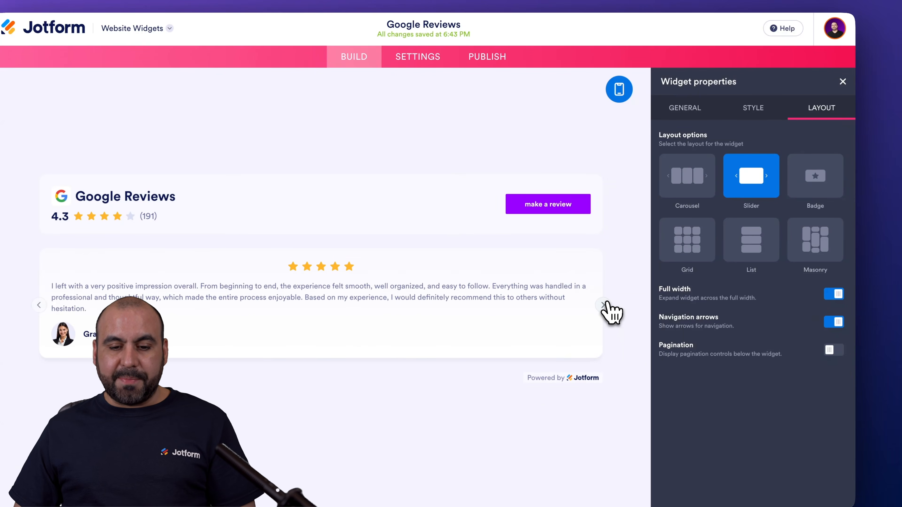
{"action": "left_click", "coordinate": [603, 305]}
{"action": "left_click", "coordinate": [603, 305]}
Step: Try the Badge, Grid, List and Masonry layouts, leaving Masonry selected with the Full width option on
{"action": "left_click", "coordinate": [814, 185]}
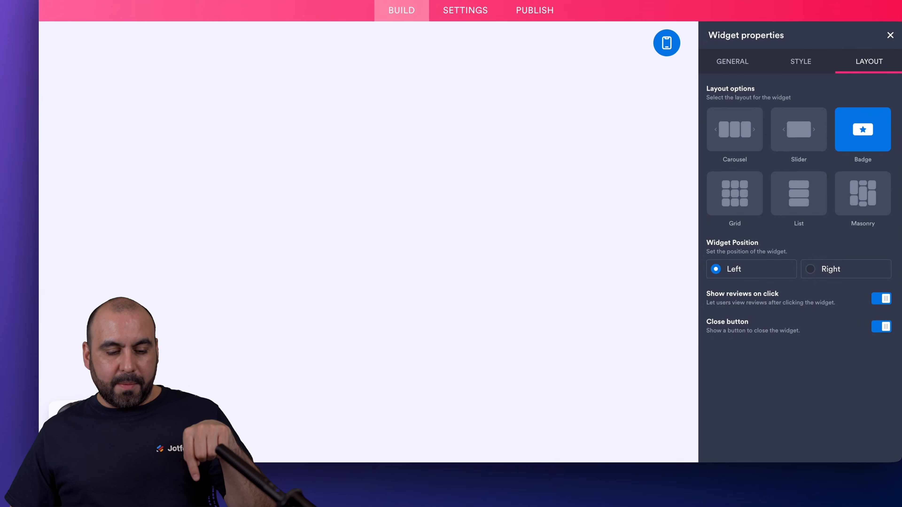
{"action": "left_click", "coordinate": [739, 201]}
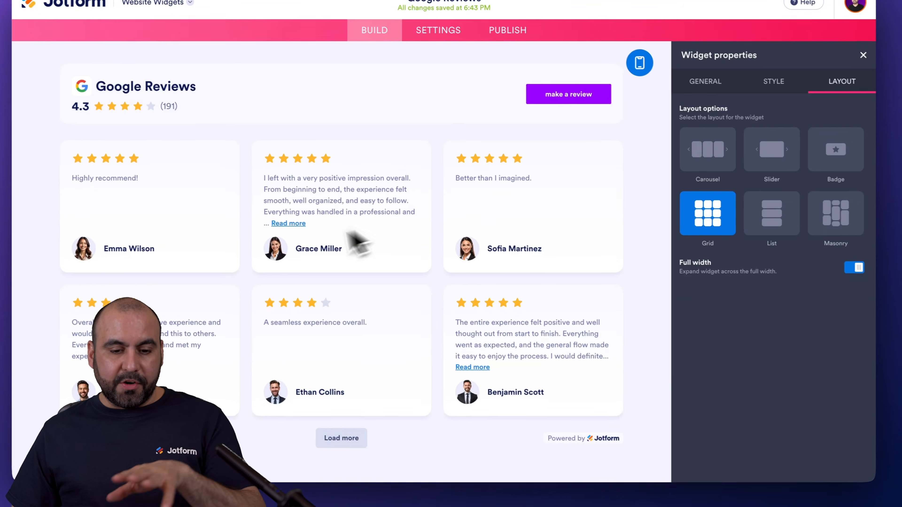
{"action": "left_click", "coordinate": [764, 230]}
{"action": "left_click", "coordinate": [814, 234]}
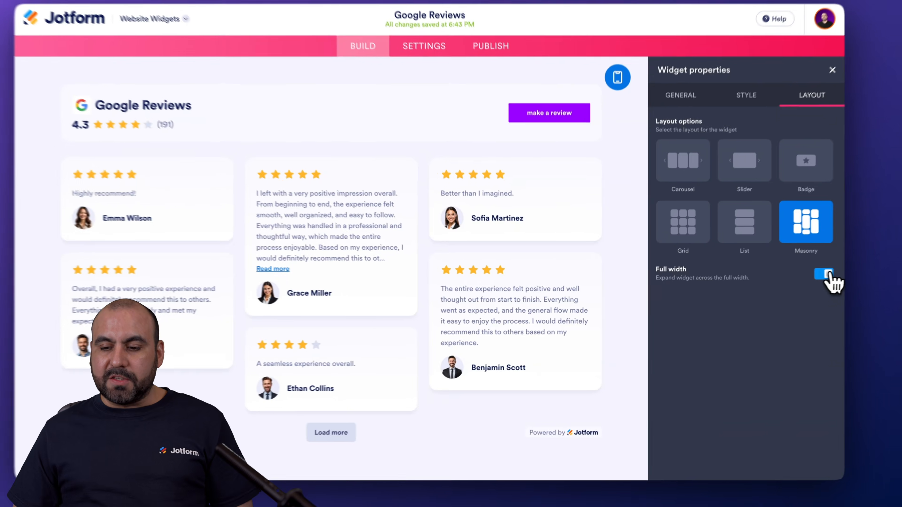
{"action": "left_click", "coordinate": [793, 281]}
{"action": "left_click", "coordinate": [832, 273]}
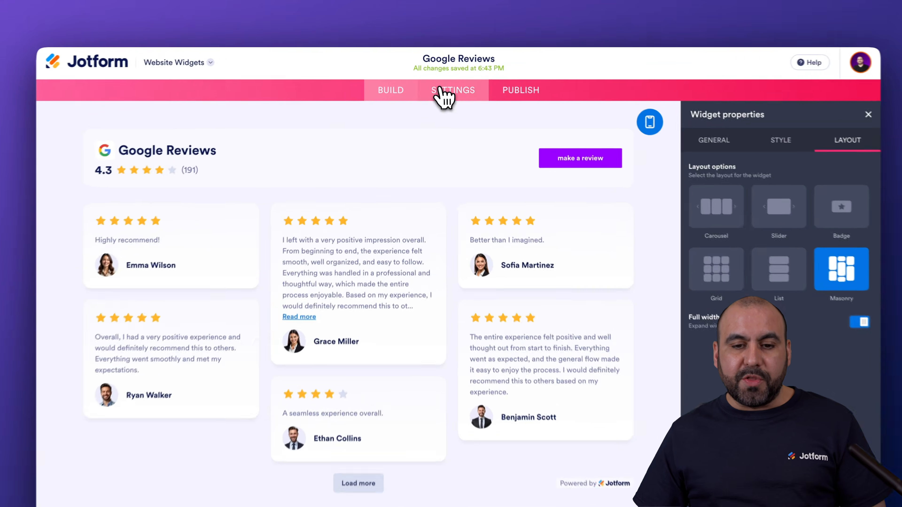
Step: Open the website widget settings and check the widget's title and status options, leaving the widget enabled
{"action": "left_click", "coordinate": [446, 83]}
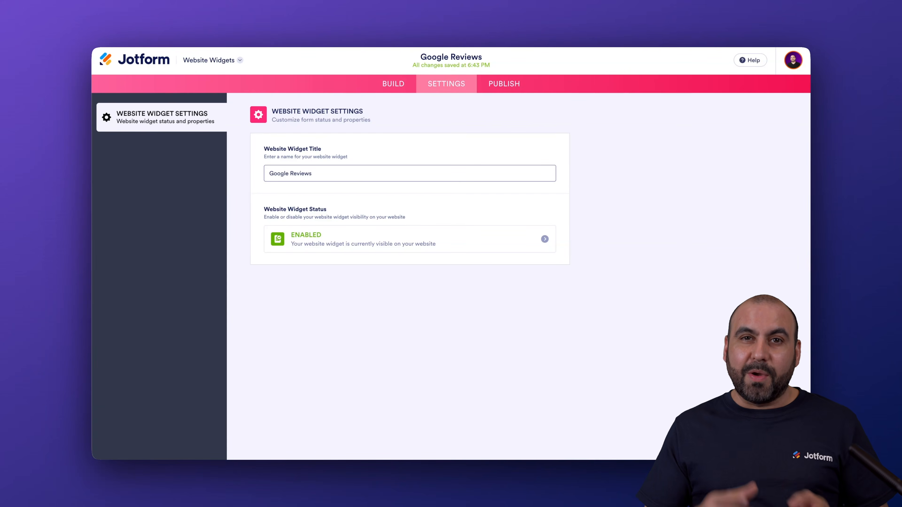
{"action": "left_click", "coordinate": [352, 241]}
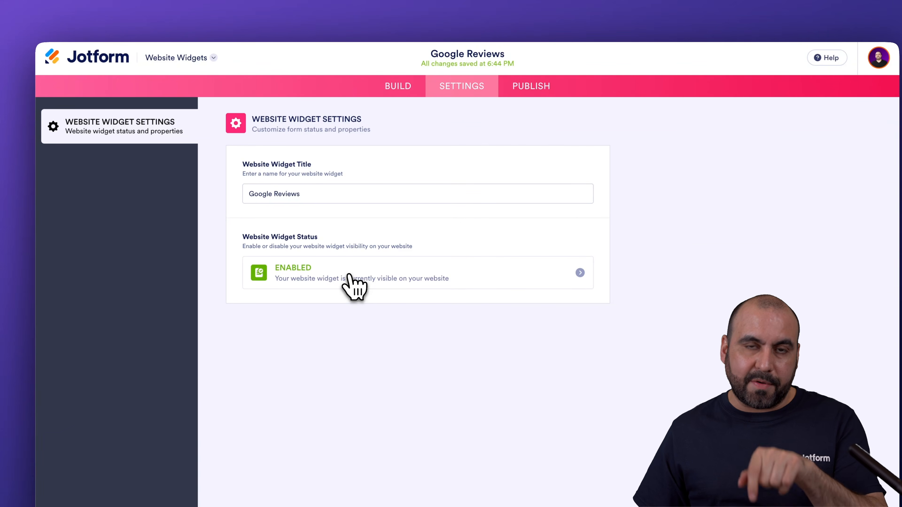
Step: Open the widget's embed code for Shopify from the third-party publishing platforms
{"action": "left_click", "coordinate": [522, 92]}
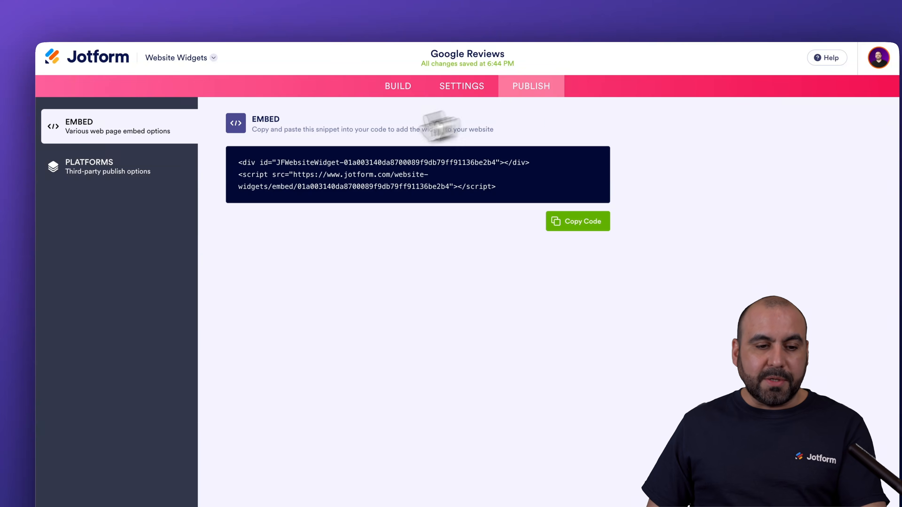
{"action": "left_click", "coordinate": [144, 174]}
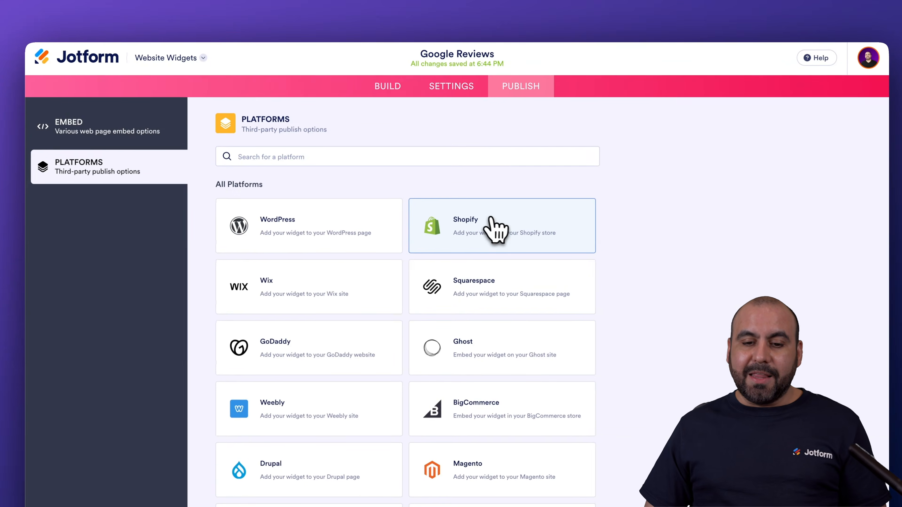
{"action": "left_click", "coordinate": [506, 222]}
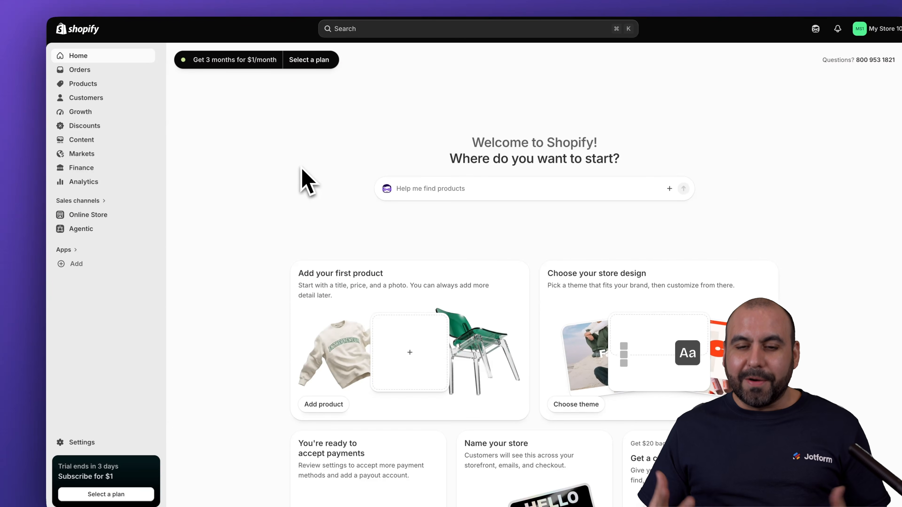
Step: Switch to the Shopify admin and open the online store's Horizon theme for editing
{"action": "left_click", "coordinate": [97, 215]}
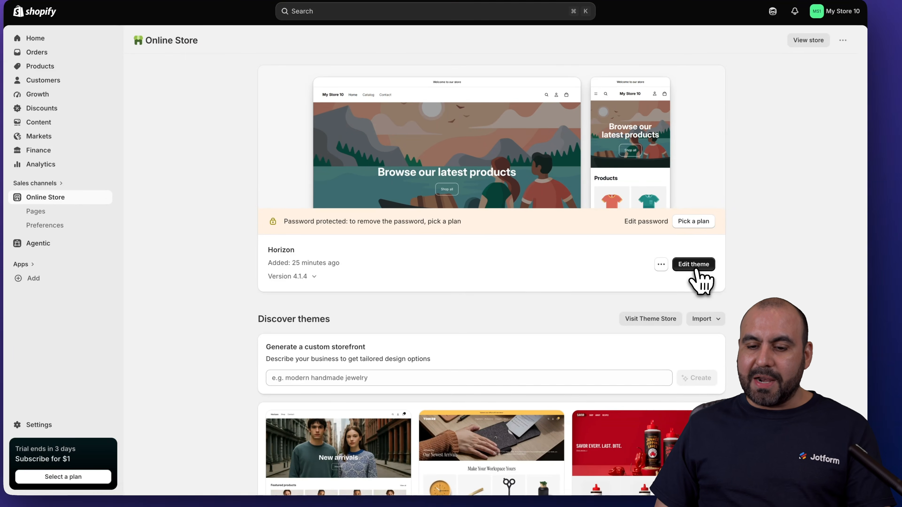
{"action": "left_click", "coordinate": [732, 282]}
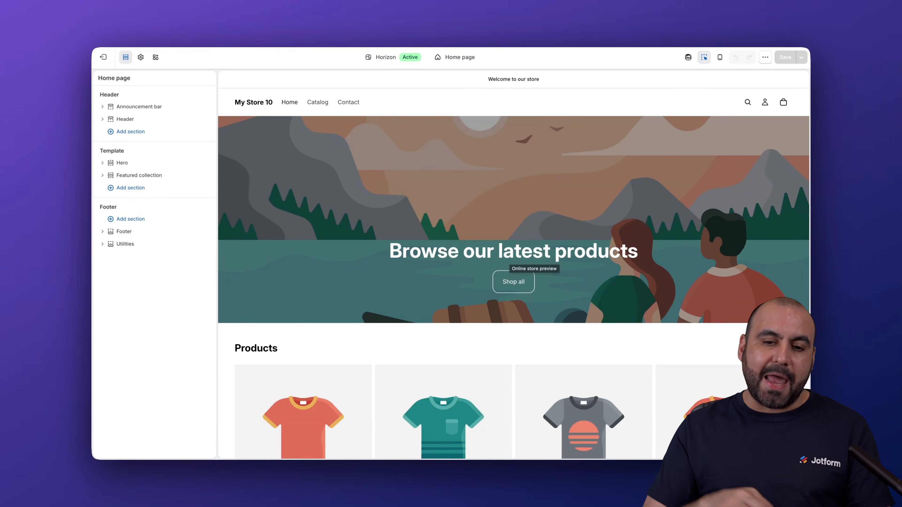
Step: Add a Hero section below the Featured collection in the home page template
{"action": "scroll", "coordinate": [511, 270], "scroll_direction": "down", "scroll_amount": 6}
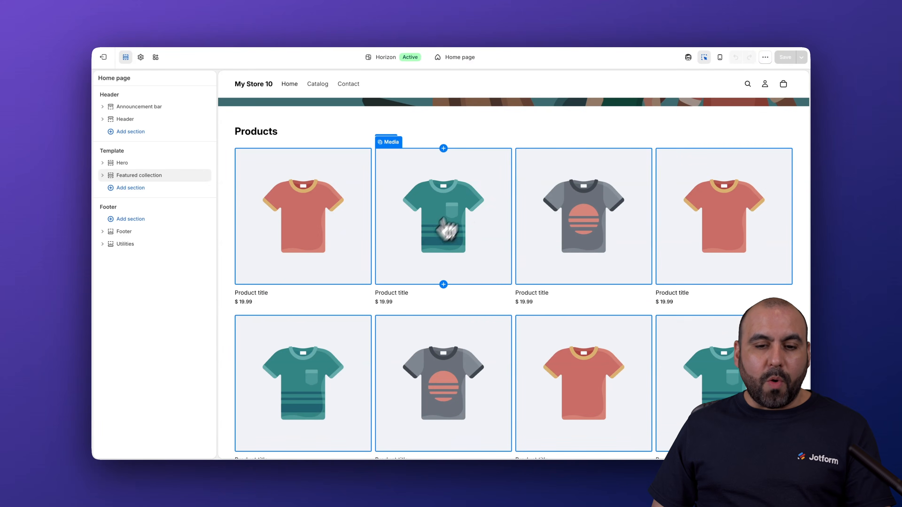
{"action": "scroll", "coordinate": [499, 145], "scroll_direction": "up", "scroll_amount": 2}
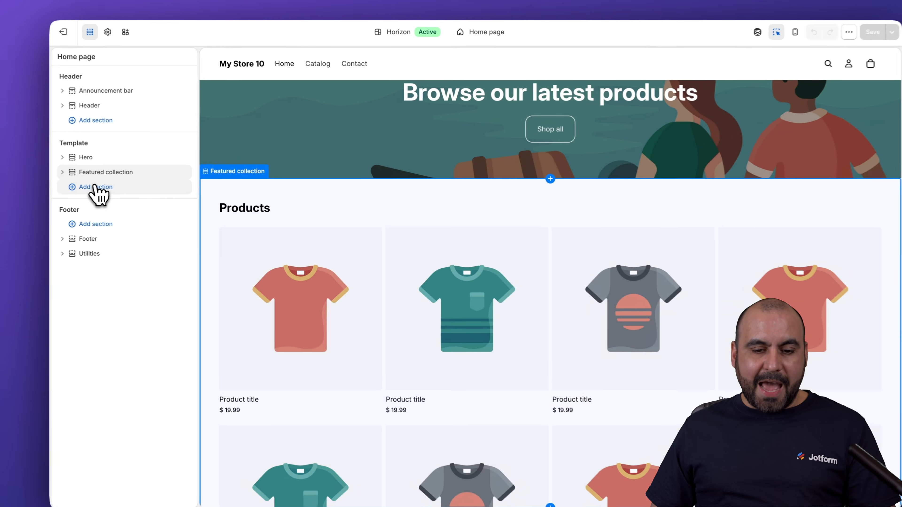
{"action": "left_click", "coordinate": [128, 188]}
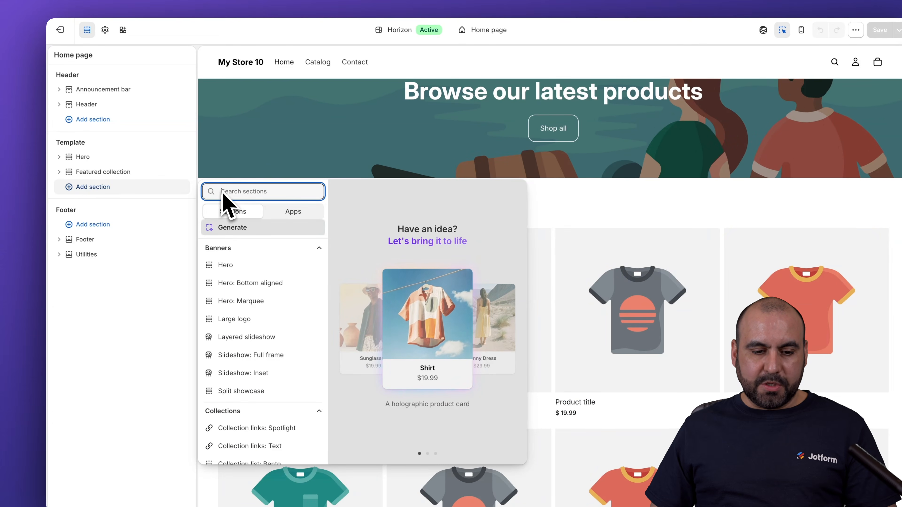
{"action": "left_click", "coordinate": [246, 271]}
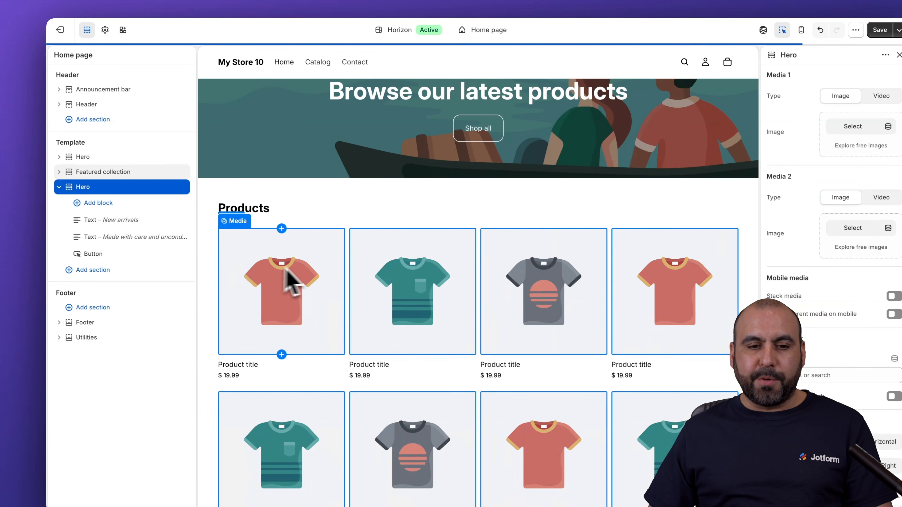
Step: Clear the heading and description texts of the new Hero section and remove its Shop now button
{"action": "scroll", "coordinate": [462, 228], "scroll_direction": "down", "scroll_amount": 2}
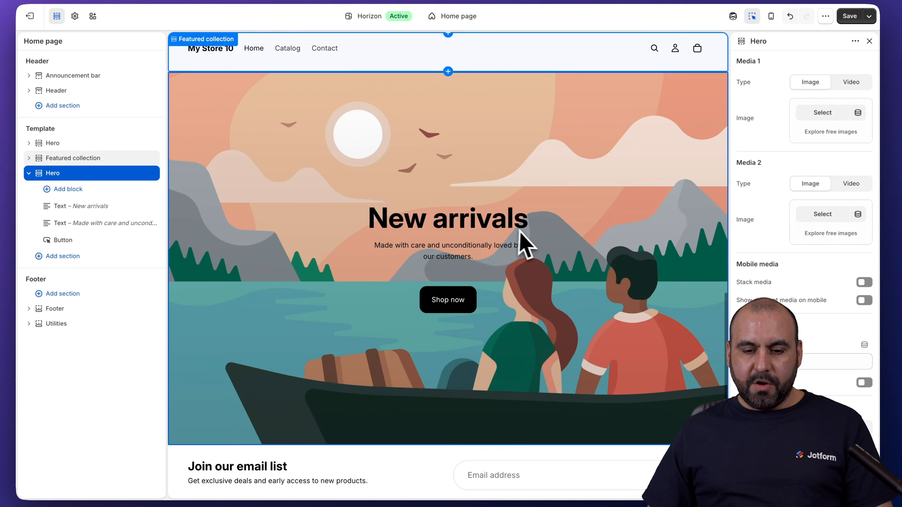
{"action": "left_click", "coordinate": [526, 231]}
{"action": "key", "text": "BackSpace"}
{"action": "left_click", "coordinate": [458, 246]}
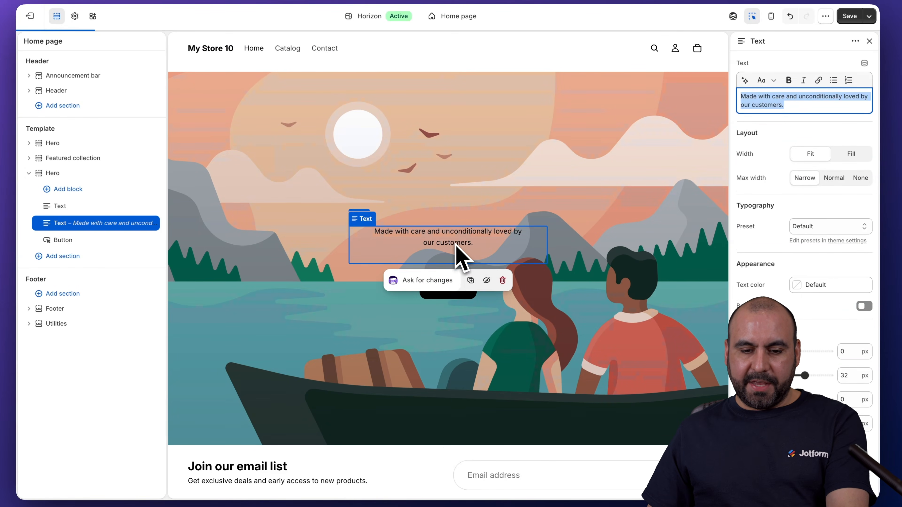
{"action": "key", "text": "BackSpace"}
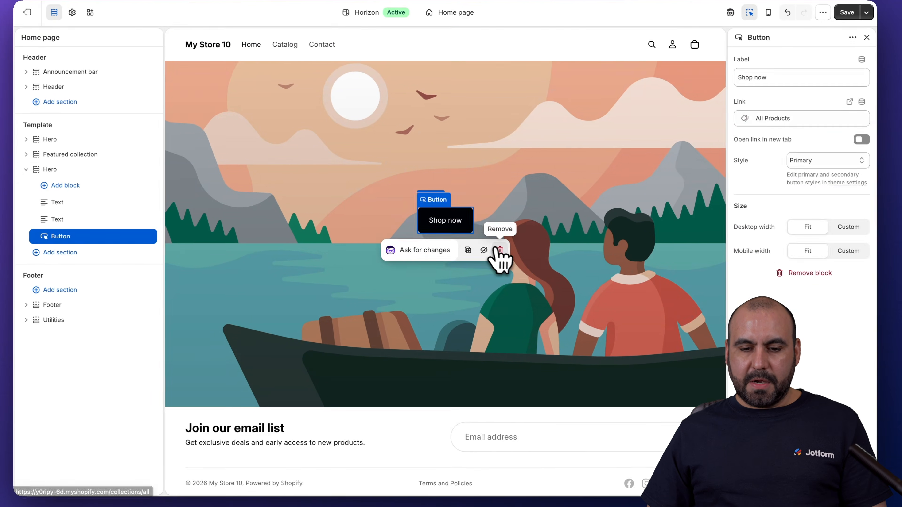
{"action": "left_click", "coordinate": [499, 251]}
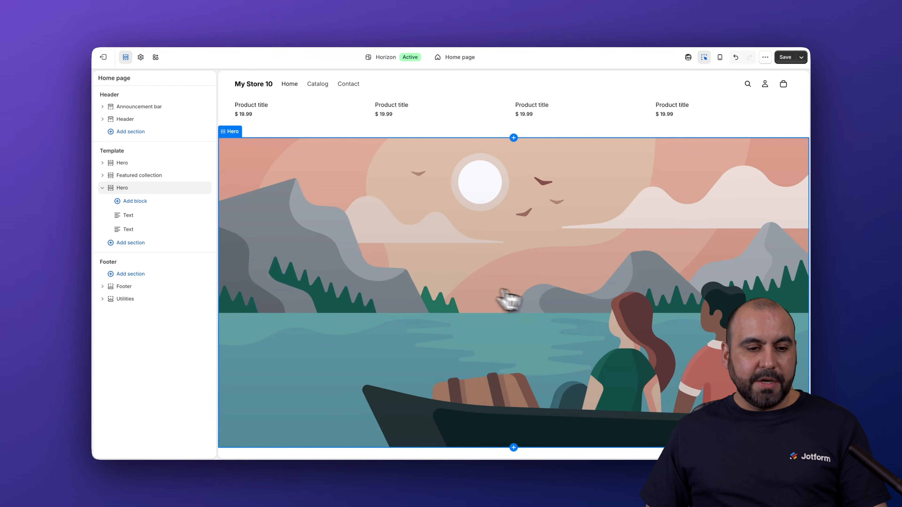
Step: Add a Custom Liquid block to the new Hero section and paste the widget's embed code as its Liquid code
{"action": "left_click", "coordinate": [136, 203]}
{"action": "type", "text": "custom"}
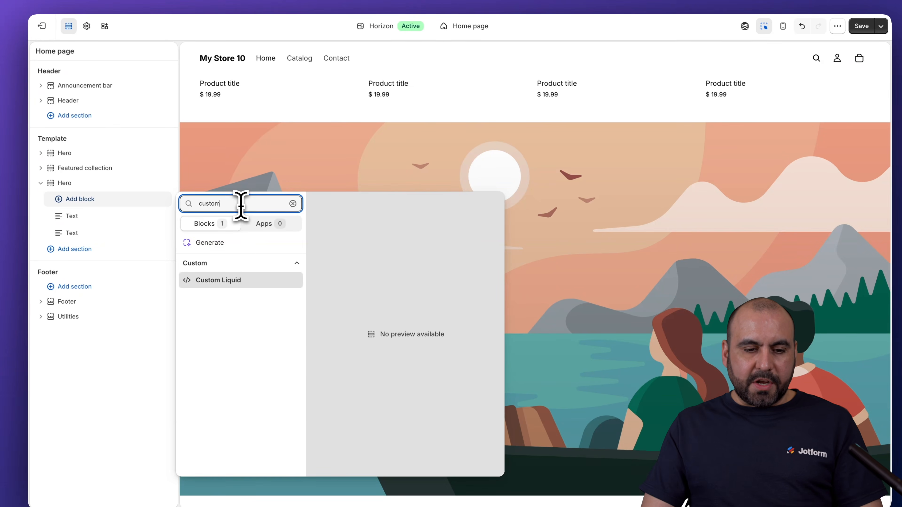
{"action": "left_click", "coordinate": [219, 281]}
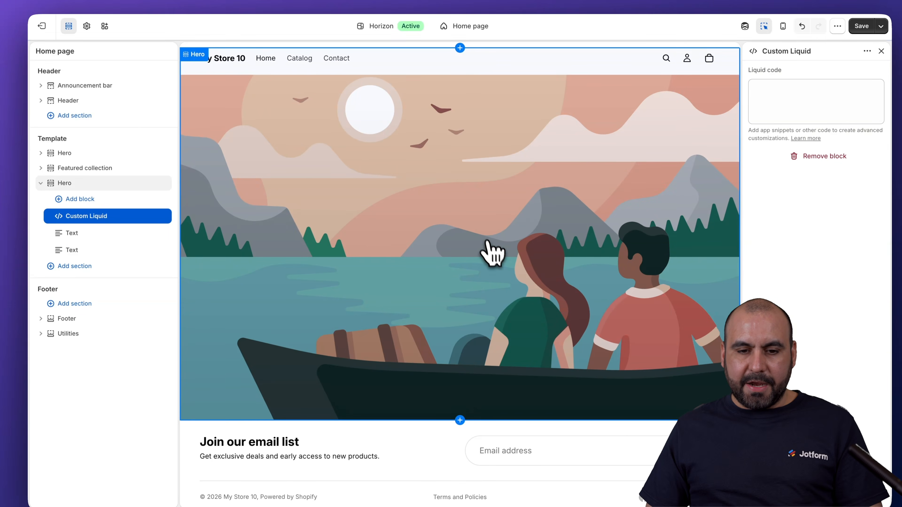
{"action": "left_click", "coordinate": [768, 95]}
{"action": "key", "text": "ctrl+v"}
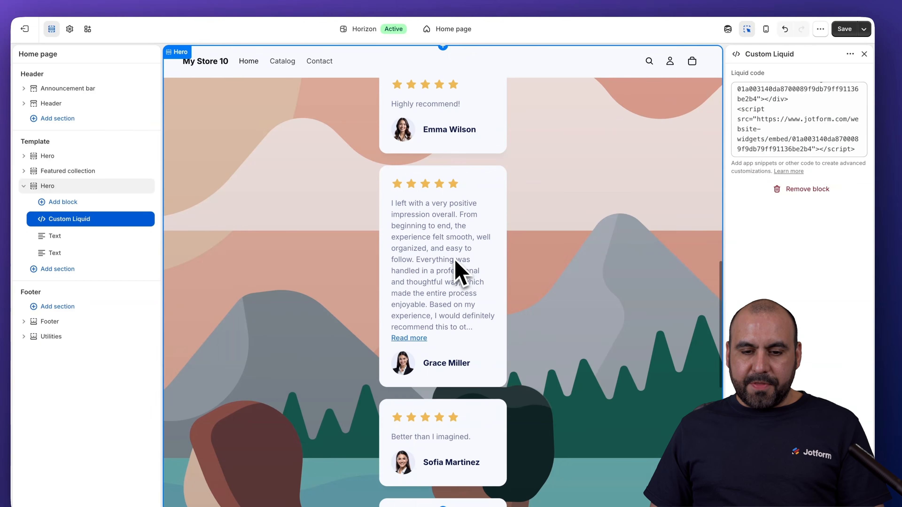
Step: Check the embedded reviews widget in the home page preview and save the theme changes
{"action": "left_click", "coordinate": [441, 272]}
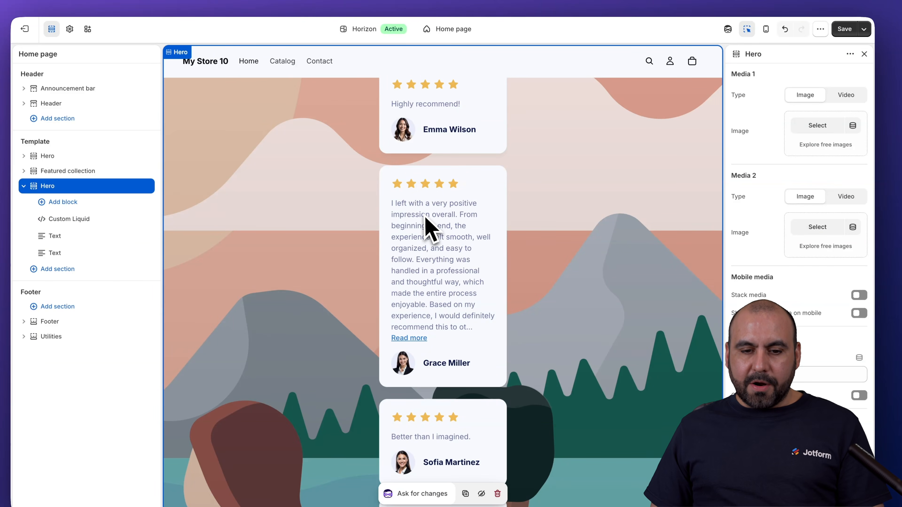
{"action": "scroll", "coordinate": [431, 228], "scroll_direction": "up", "scroll_amount": 3}
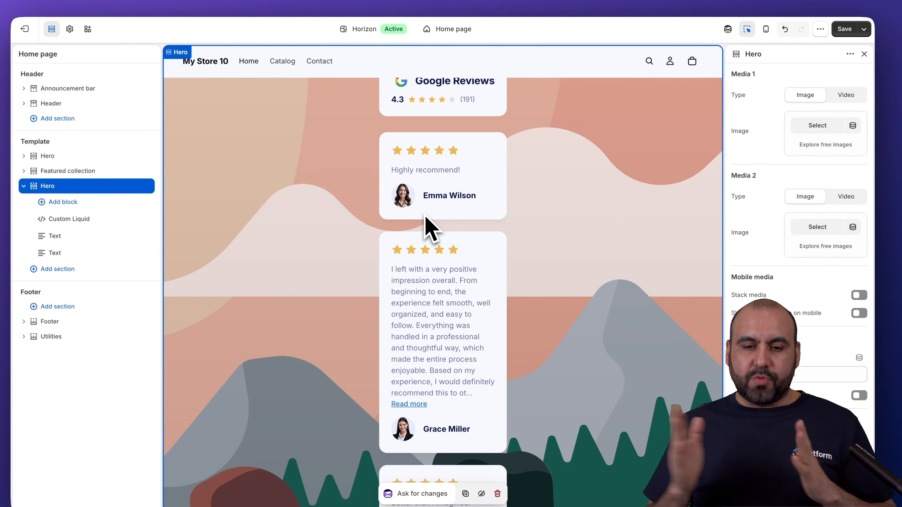
{"action": "scroll", "coordinate": [487, 190], "scroll_direction": "up", "scroll_amount": 4}
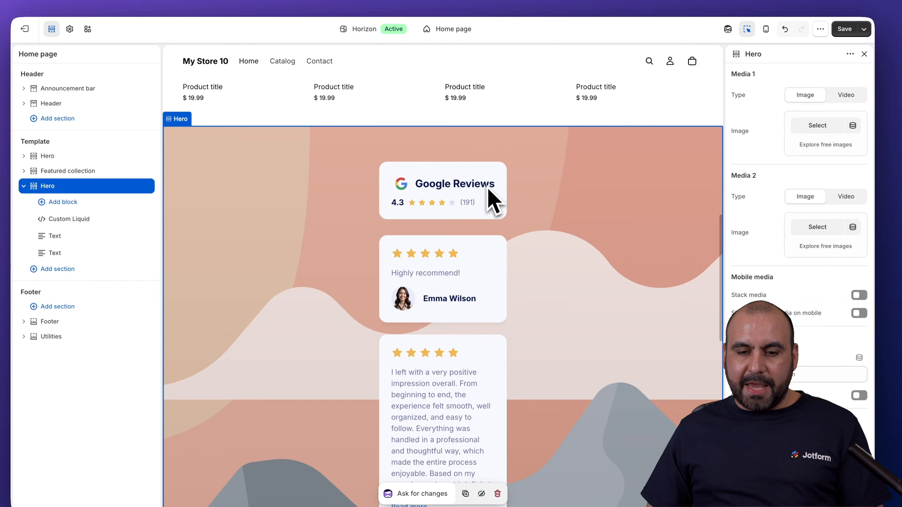
{"action": "left_click", "coordinate": [844, 29]}
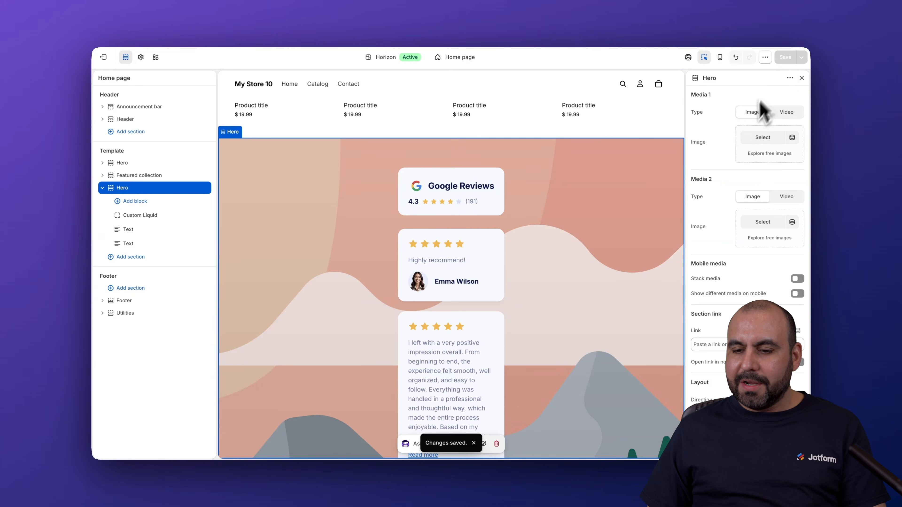
Step: View the storefront outside the theme editor and examine the embedded Google Reviews widget below the products
{"action": "left_click", "coordinate": [765, 57]}
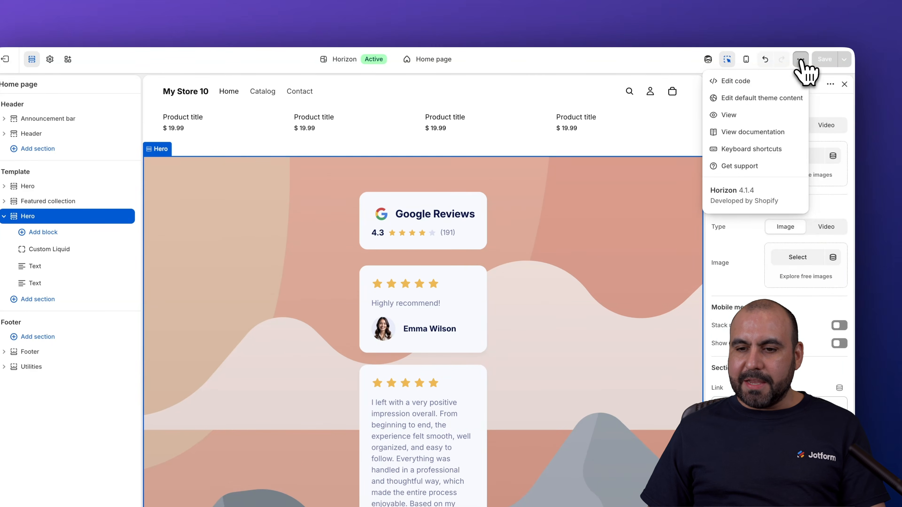
{"action": "left_click", "coordinate": [724, 104]}
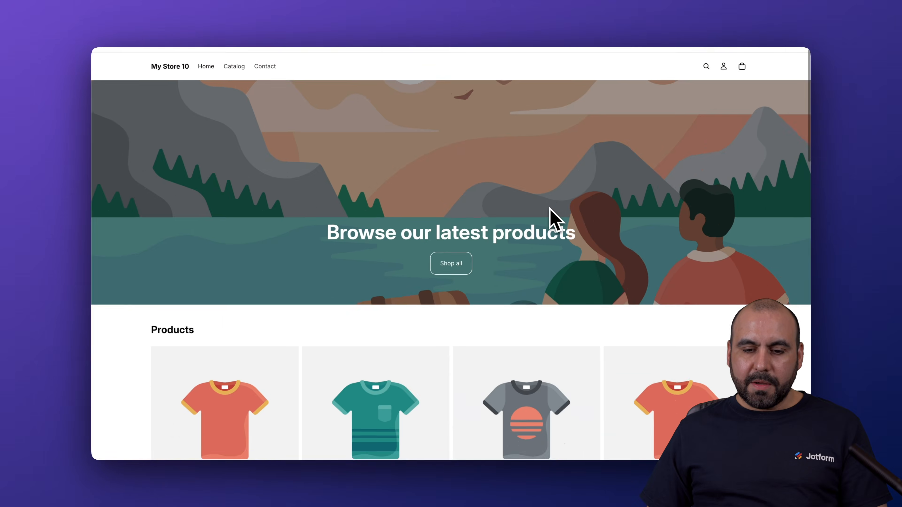
{"action": "scroll", "coordinate": [550, 216], "scroll_direction": "down", "scroll_amount": 15}
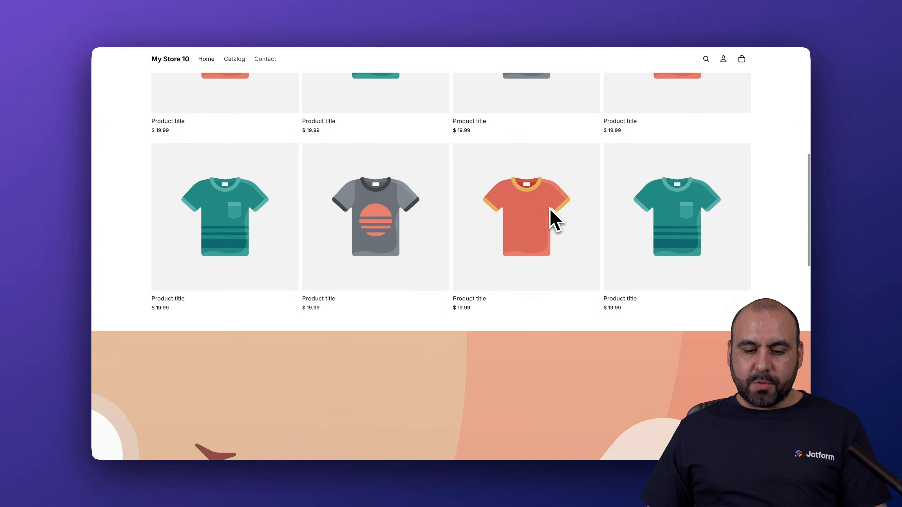
{"action": "scroll", "coordinate": [552, 217], "scroll_direction": "down", "scroll_amount": 3}
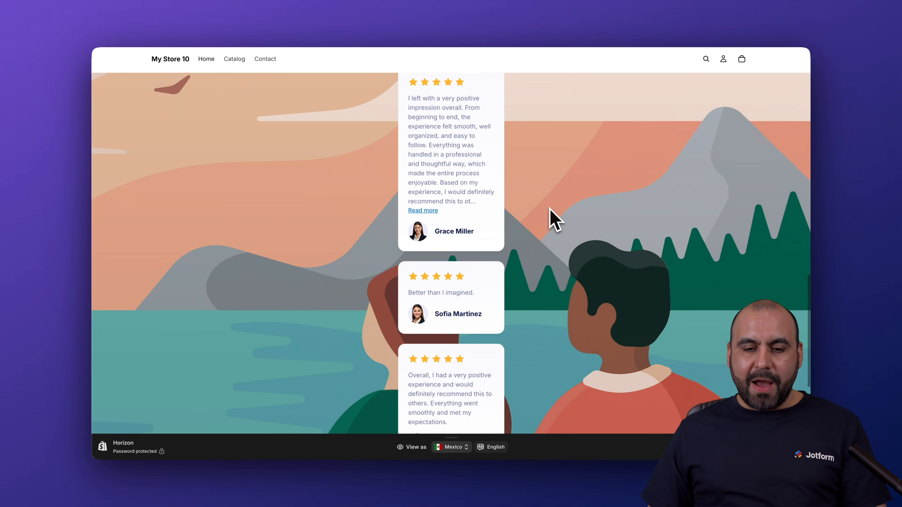
{"action": "scroll", "coordinate": [497, 151], "scroll_direction": "up", "scroll_amount": 5}
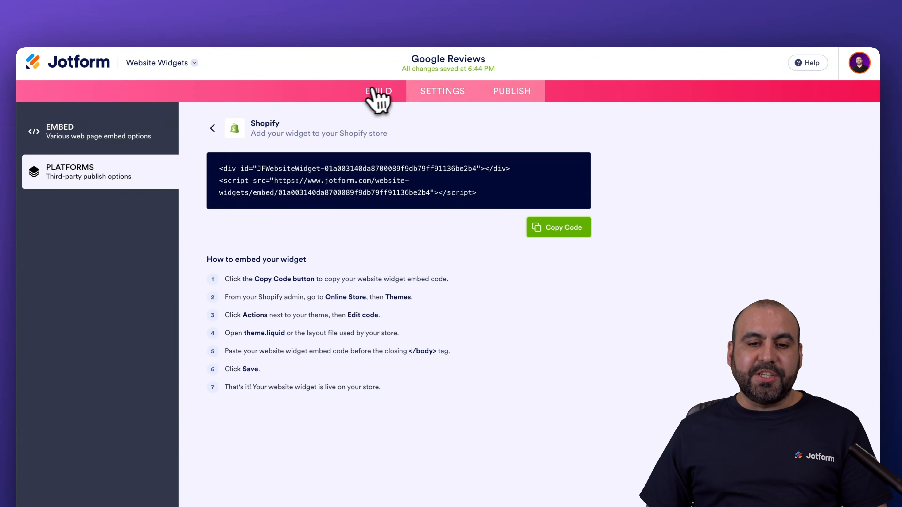
Step: Switch back to Jotform and change the reviews widget's layout to Slider
{"action": "left_click", "coordinate": [371, 92]}
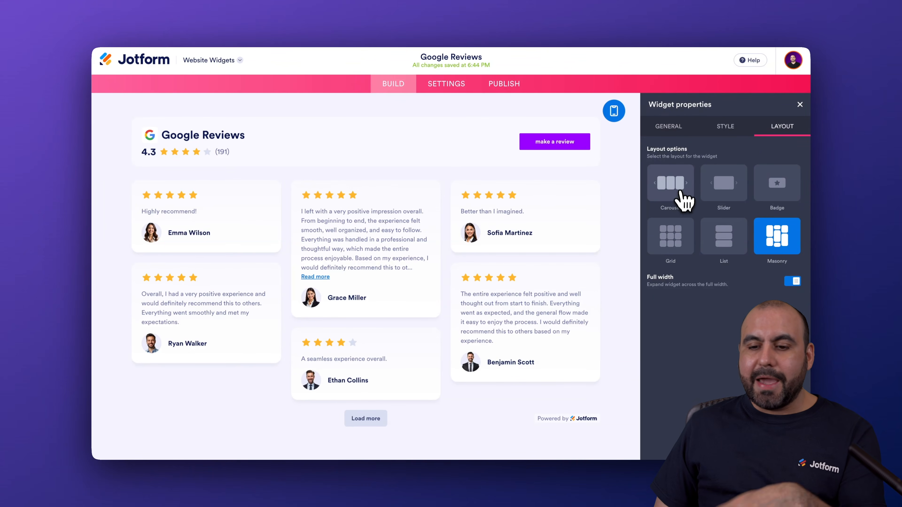
{"action": "left_click", "coordinate": [711, 194]}
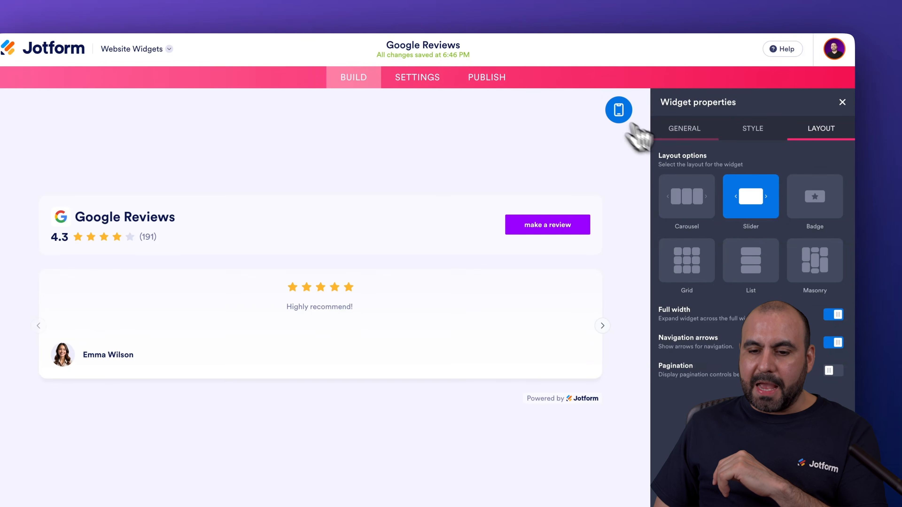
Step: Open the Shopify publishing option for the Slider version of the widget and copy its embed code
{"action": "left_click", "coordinate": [485, 78]}
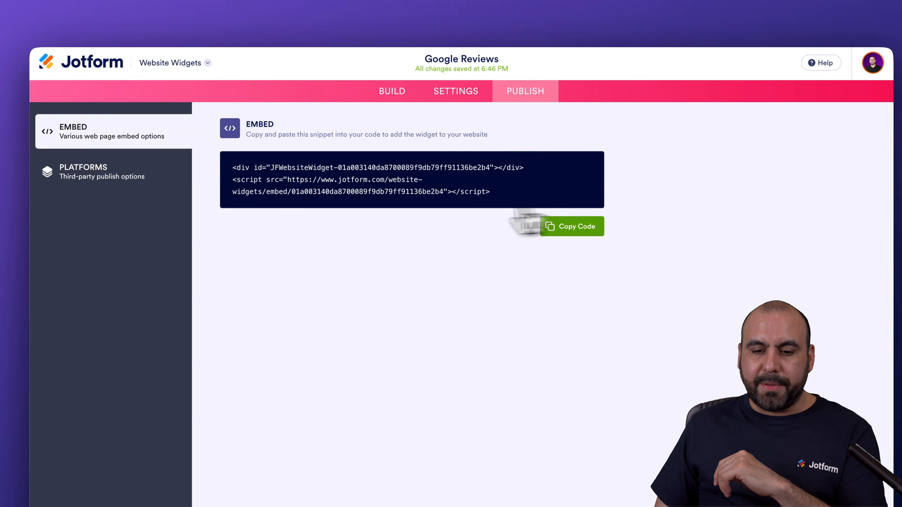
{"action": "left_click", "coordinate": [63, 186]}
{"action": "left_click", "coordinate": [444, 239]}
{"action": "left_click", "coordinate": [596, 221]}
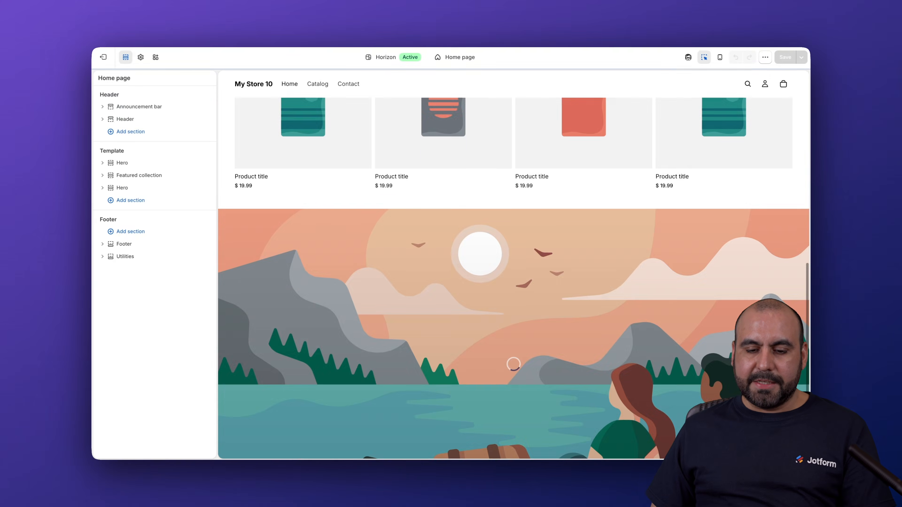
Step: Replace the Liquid code in the lower Hero section's Custom Liquid block with the copied Slider widget embed code
{"action": "scroll", "coordinate": [533, 258], "scroll_direction": "down", "scroll_amount": 5}
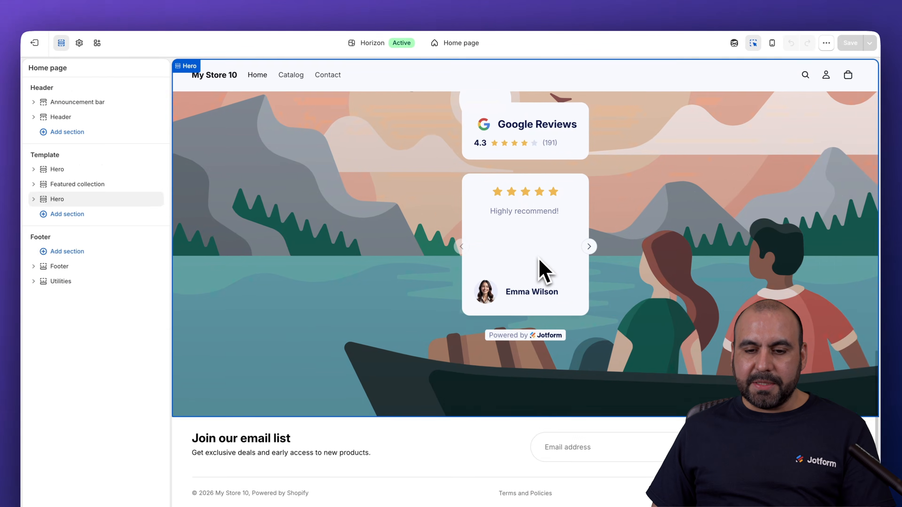
{"action": "left_click", "coordinate": [540, 259]}
{"action": "left_click", "coordinate": [489, 237]}
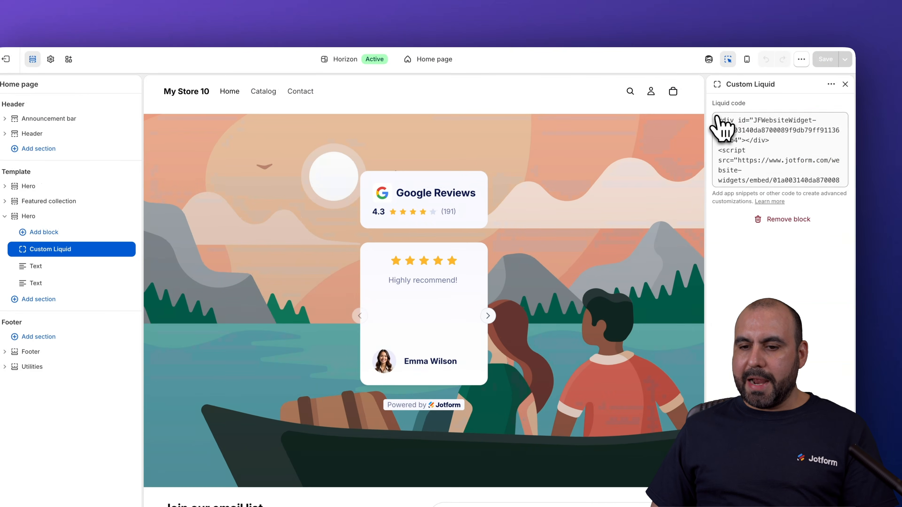
{"action": "left_click_drag", "start_coordinate": [745, 103], "coordinate": [873, 234]}
{"action": "key", "text": "BackSpace"}
{"action": "key", "text": "super+v"}
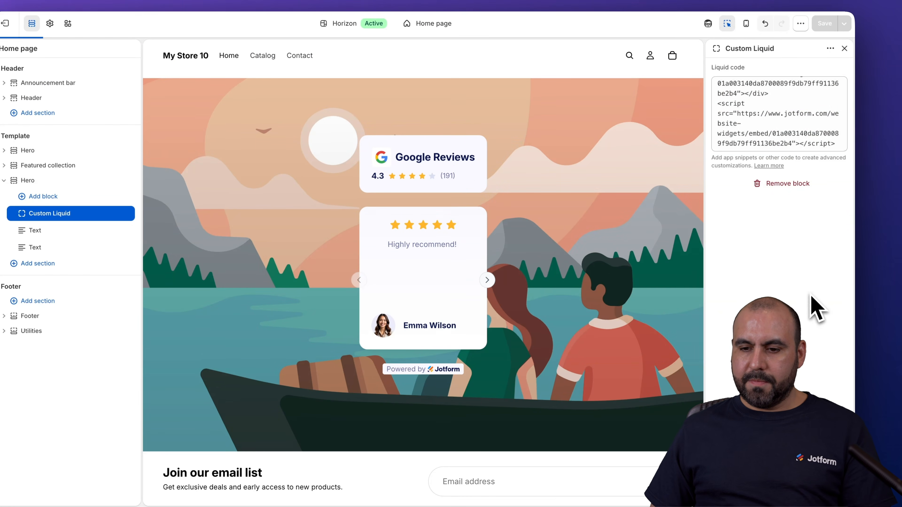
Step: Try the reviews slider's navigation arrow in the home page preview, and switch back to Jotform to view the widget in the builder
{"action": "left_click", "coordinate": [458, 280]}
{"action": "left_click", "coordinate": [501, 279]}
{"action": "left_click", "coordinate": [501, 279]}
{"action": "left_click", "coordinate": [501, 278]}
{"action": "left_click", "coordinate": [501, 279]}
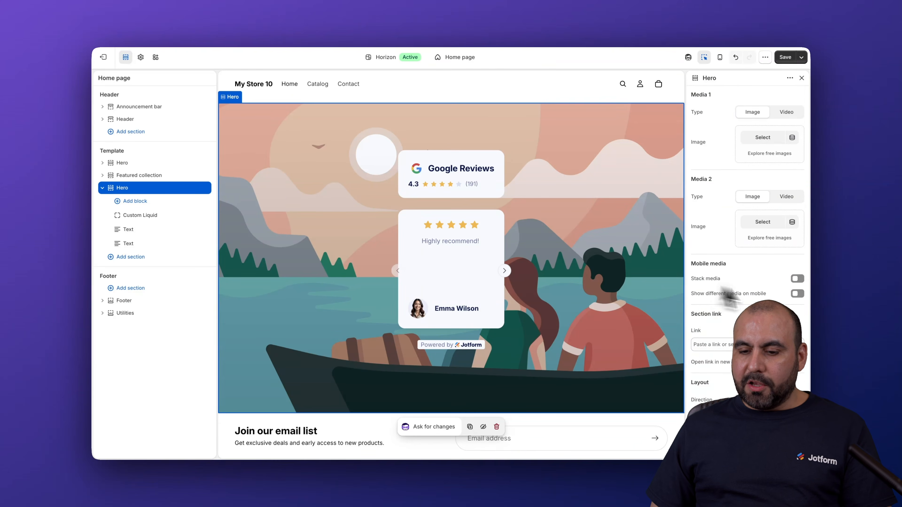
{"action": "scroll", "coordinate": [728, 295], "scroll_direction": "down", "scroll_amount": 5}
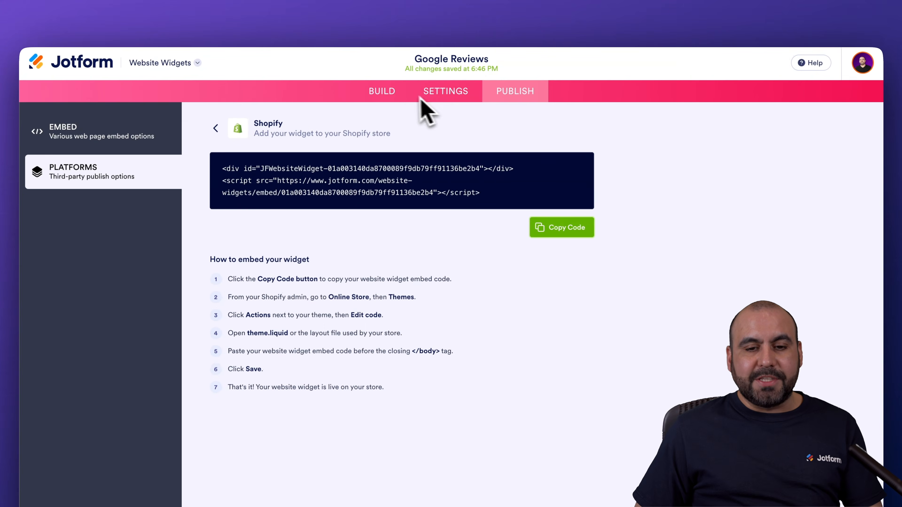
{"action": "left_click", "coordinate": [401, 91]}
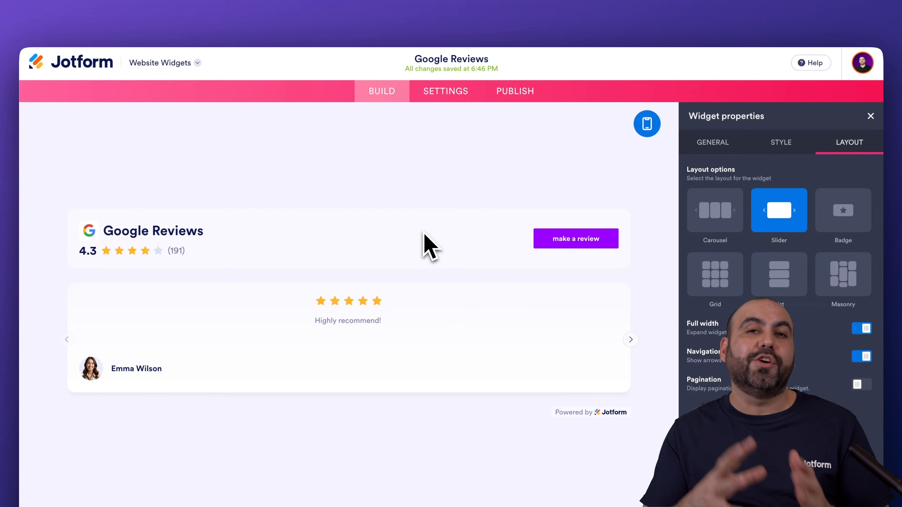